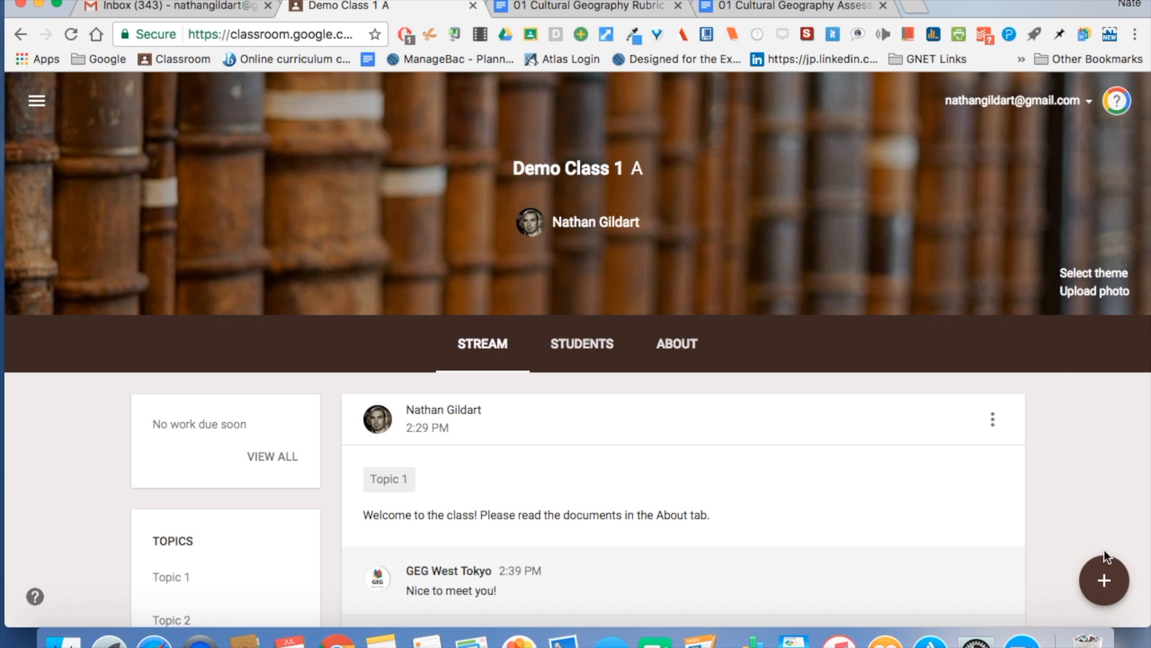
Start a new class announcement and address it to both Demo Class 1 and Demo Class 2
mouse_move(1104, 580)
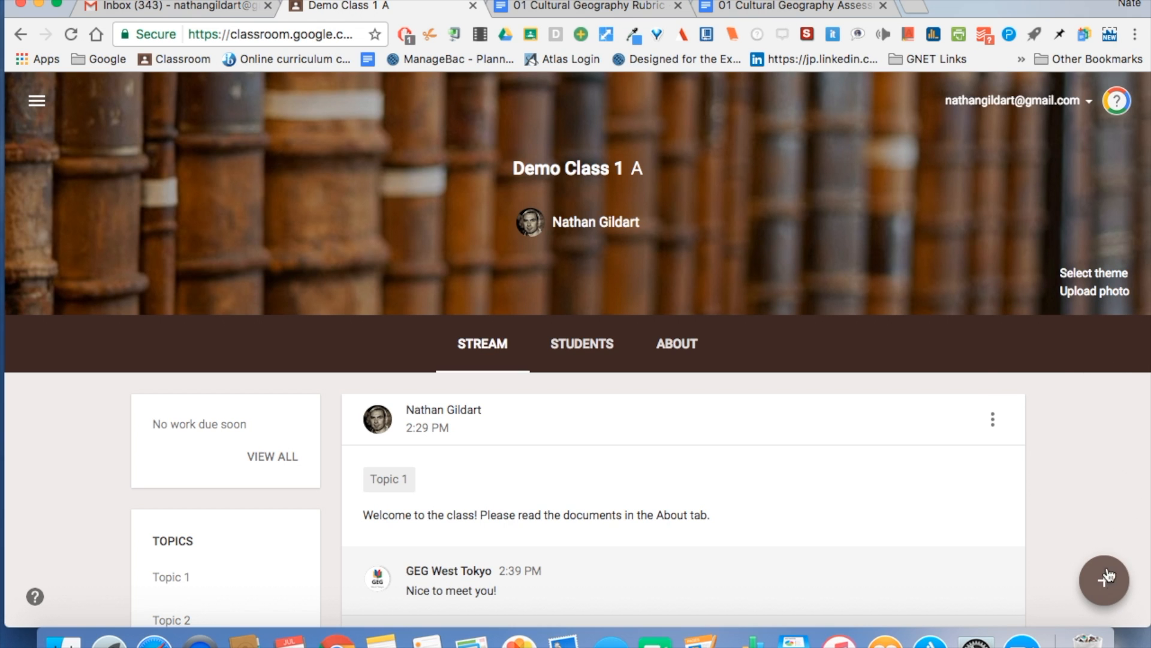
click(1104, 520)
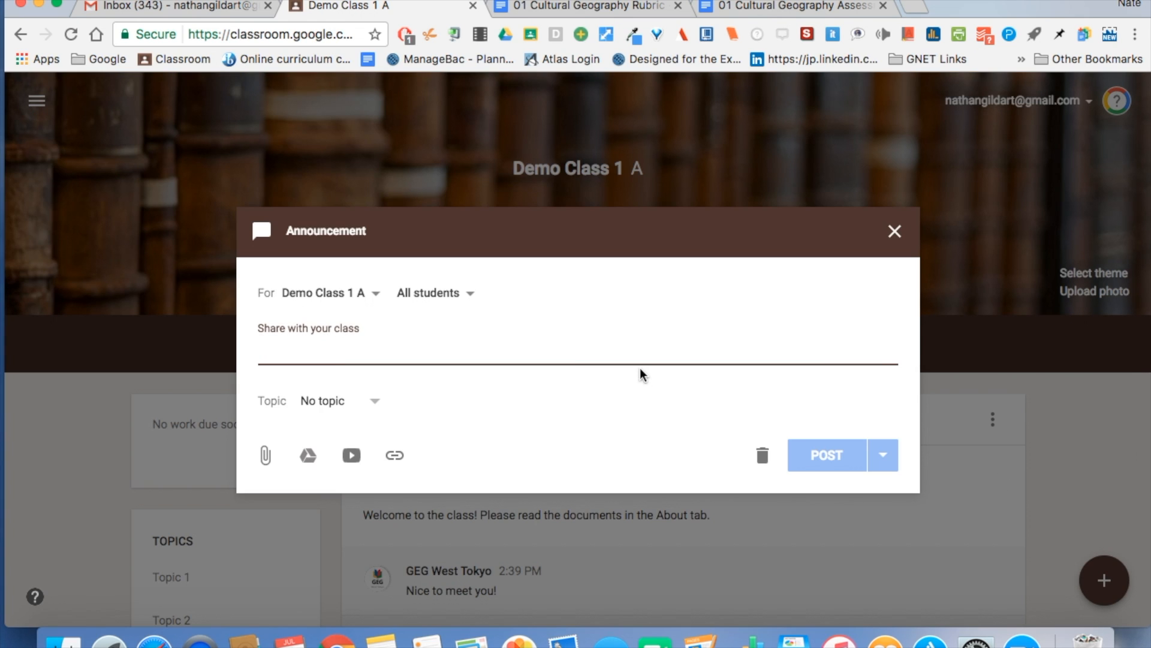
click(466, 300)
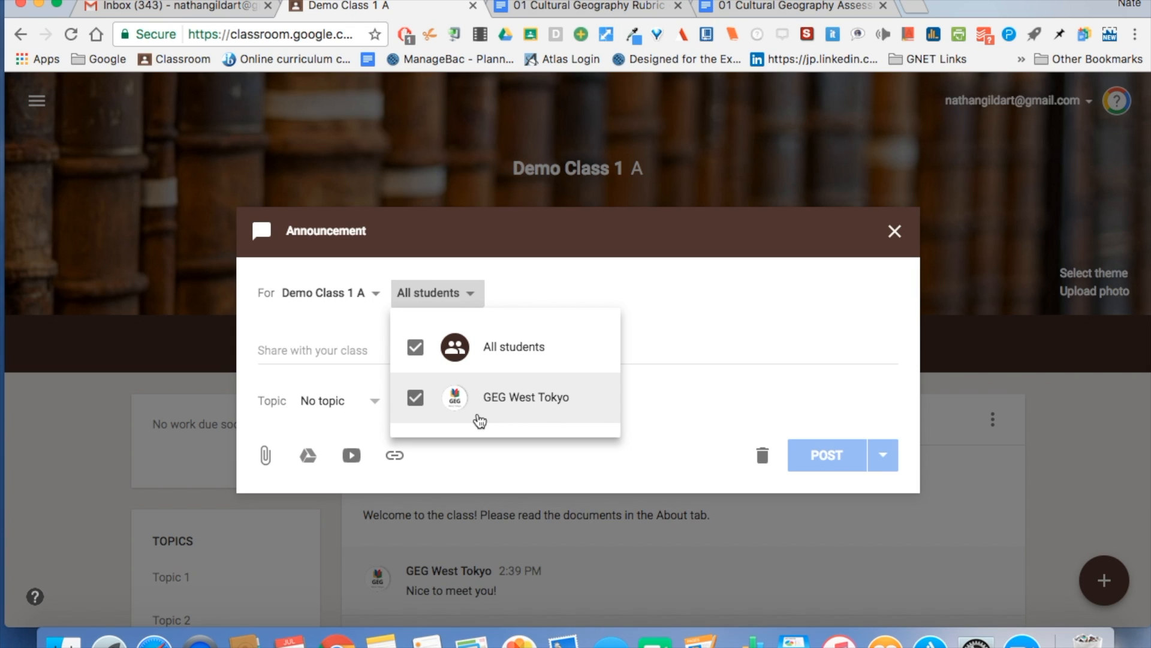
click(649, 327)
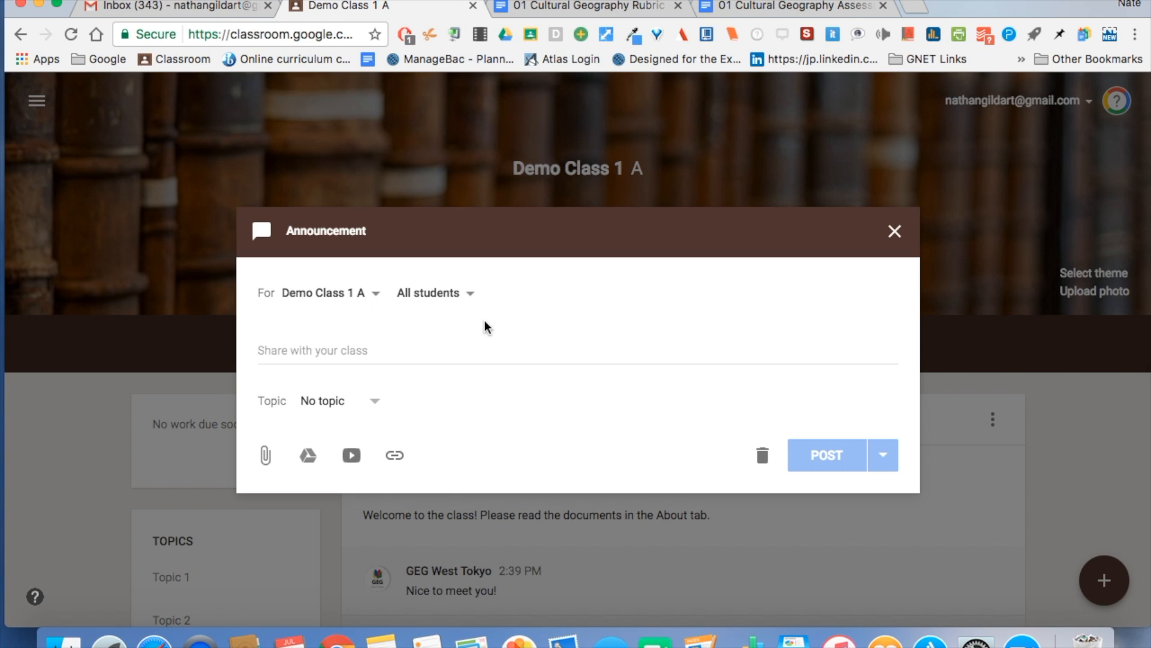
click(378, 295)
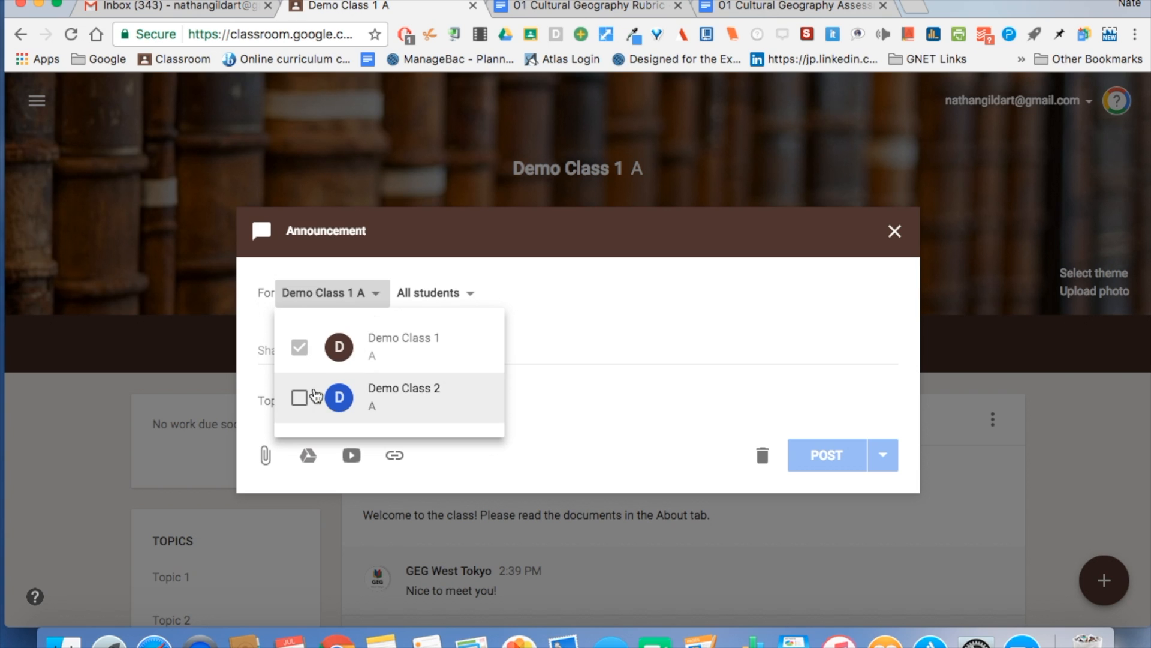
click(299, 398)
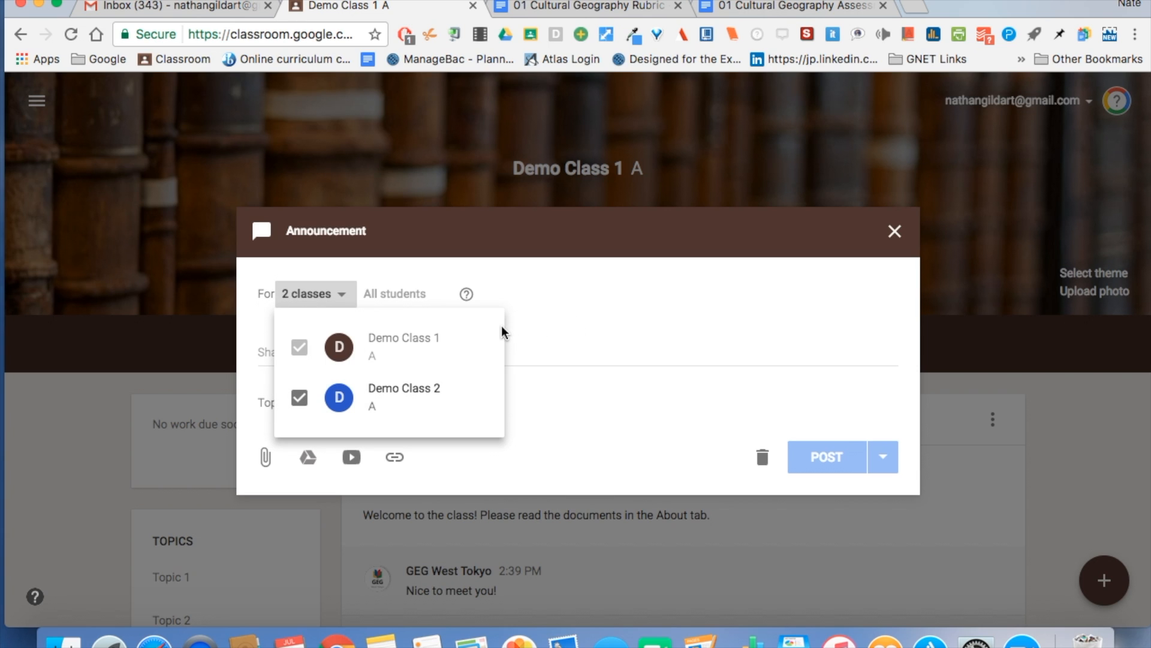
click(574, 326)
Enter "Message here." as the announcement text and assign it to Topic 2
click(524, 360)
text(M)
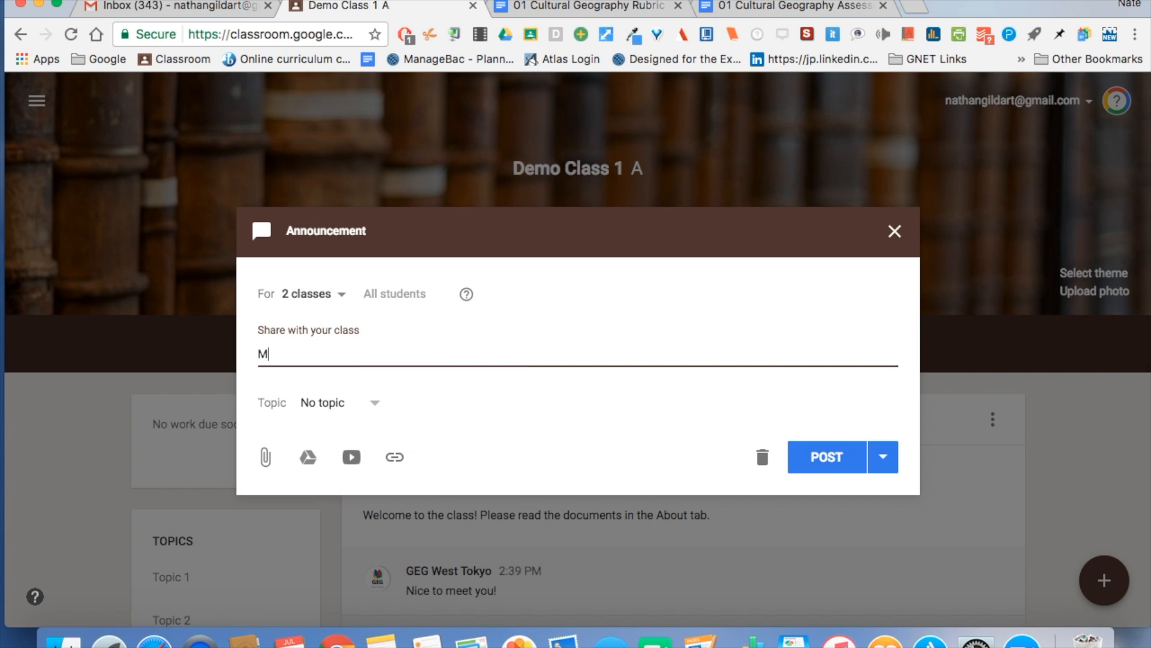
text(essage here.)
click(373, 406)
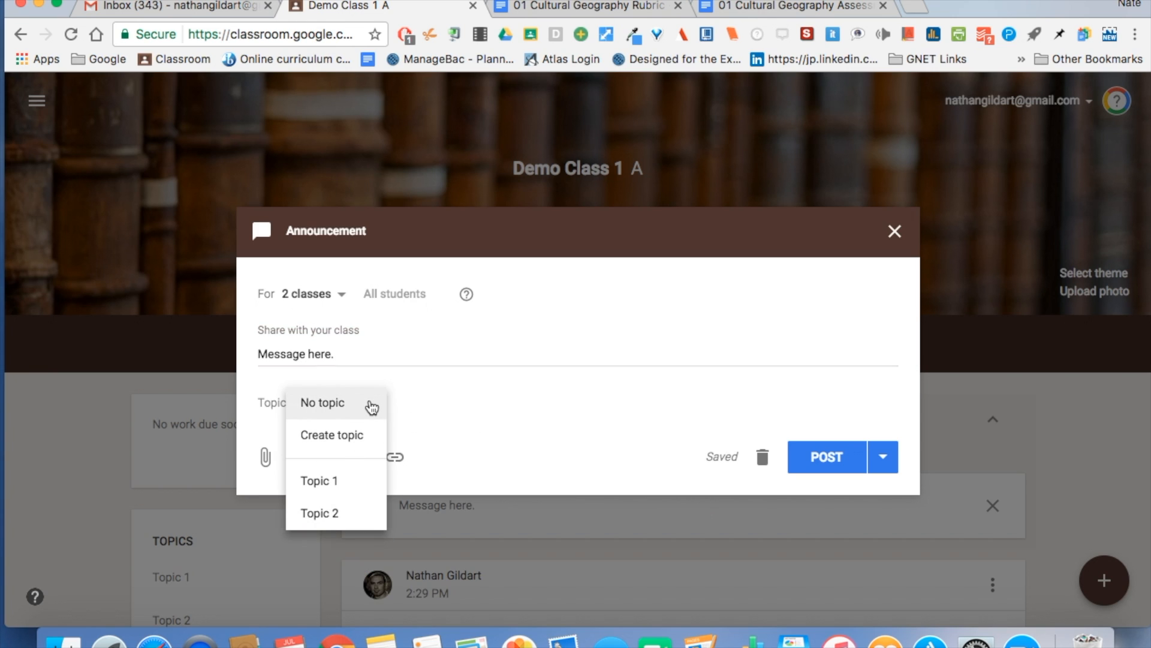
click(338, 520)
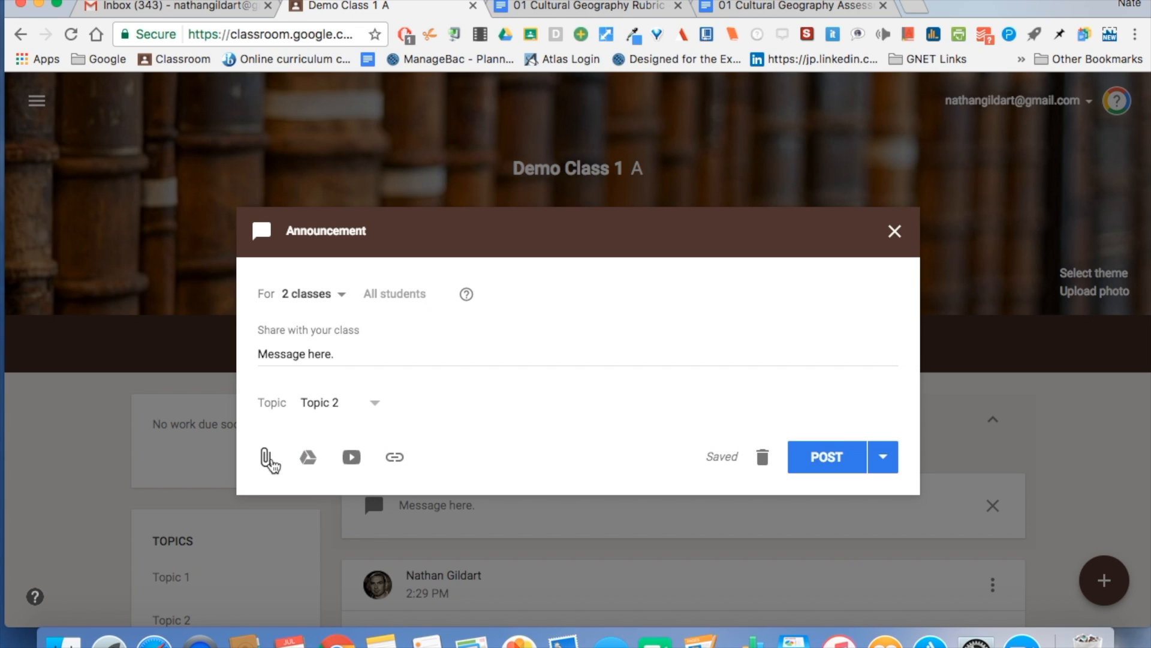
Attach the DP History Course Syllabus document from Google Drive and post the announcement
click(308, 458)
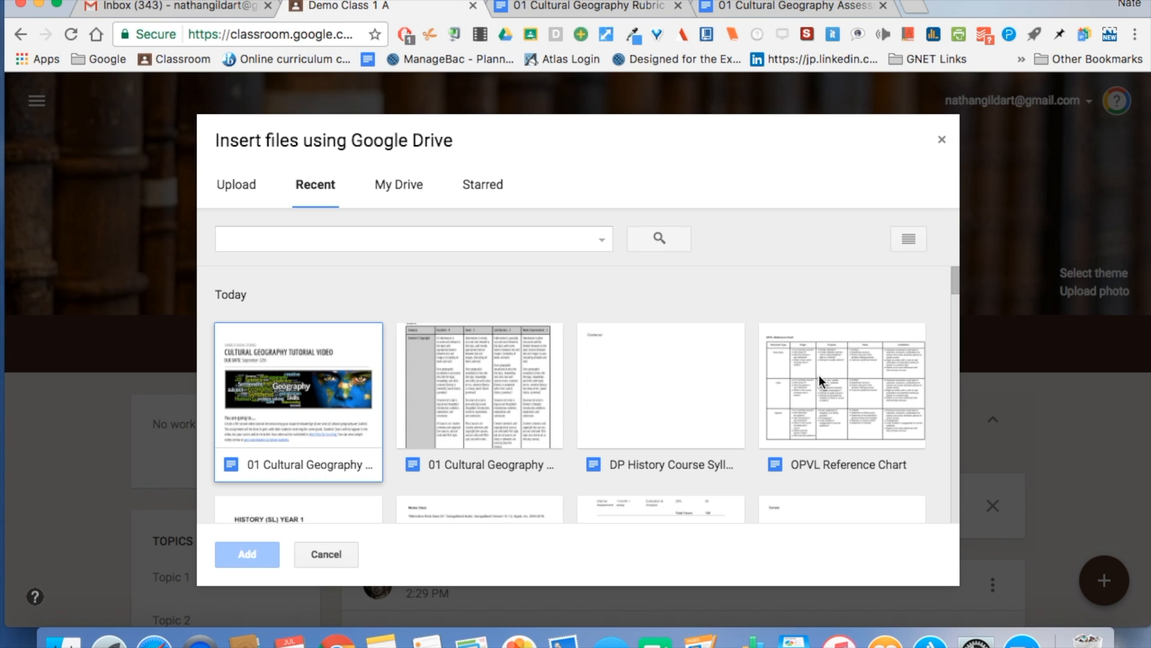
click(624, 418)
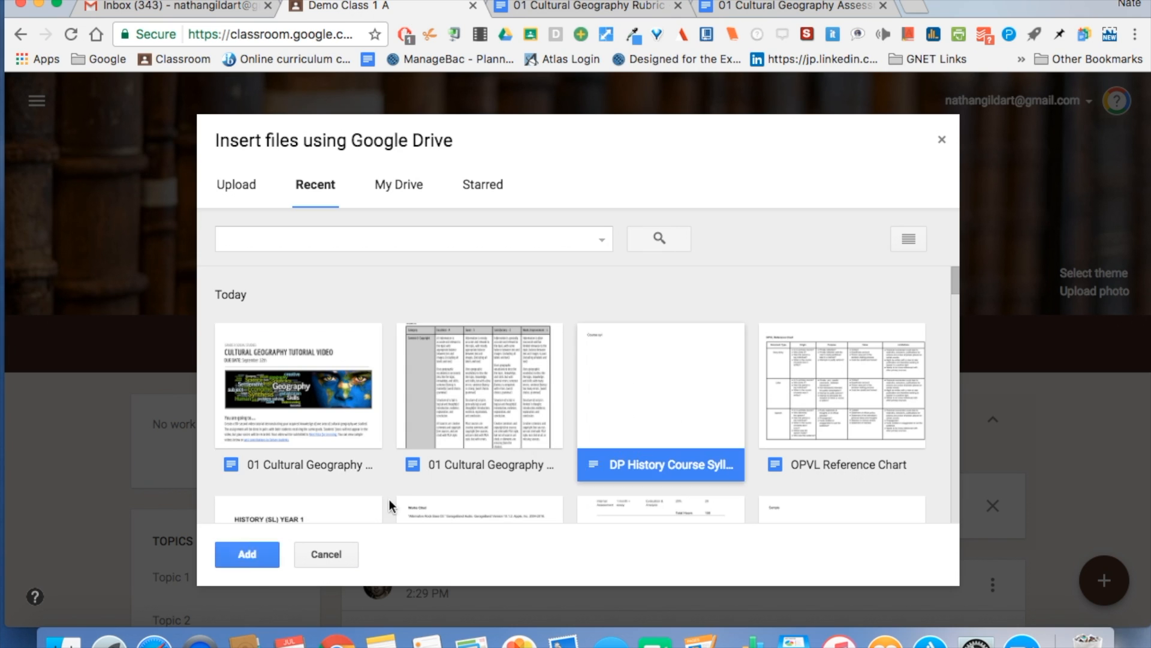
click(261, 560)
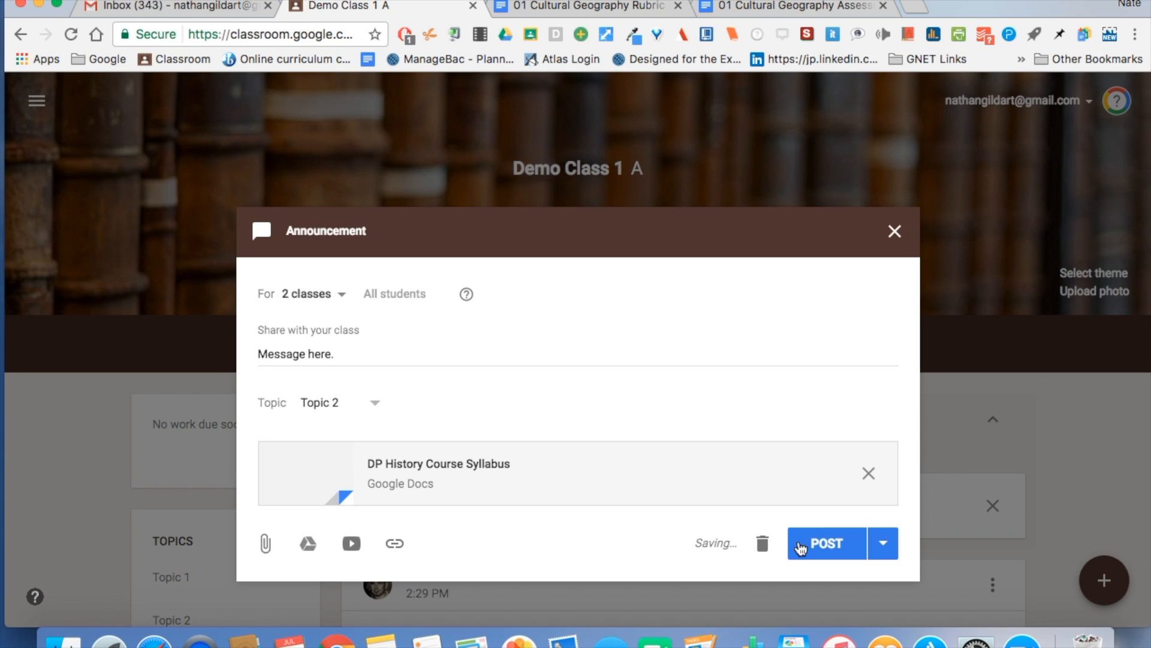
click(836, 535)
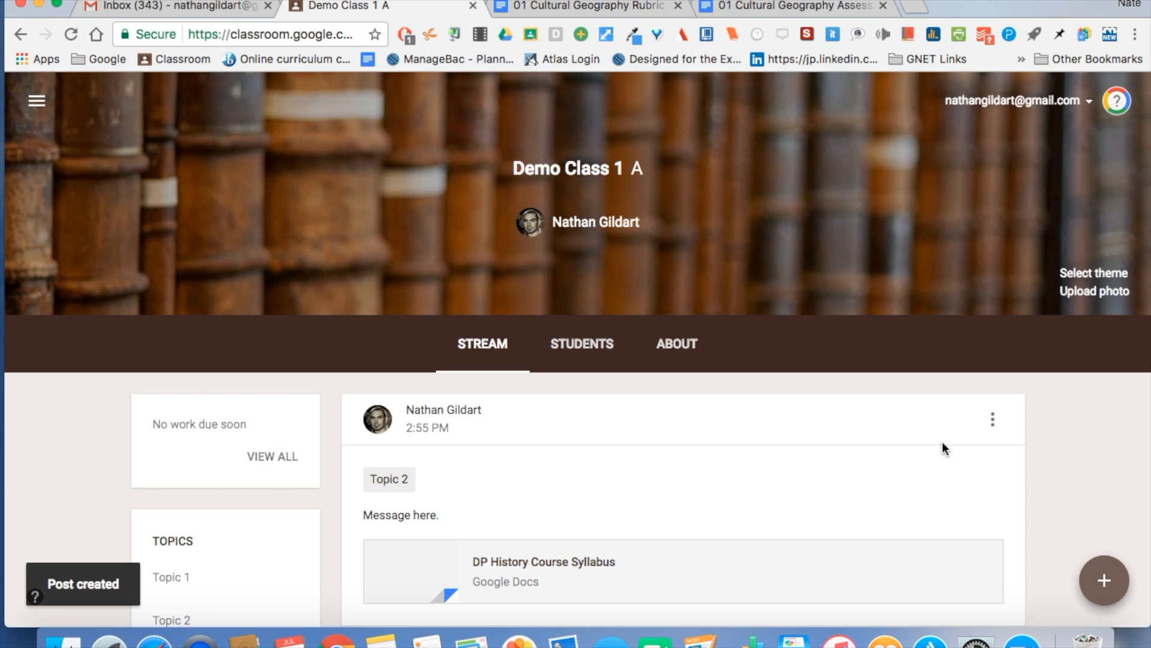
click(993, 419)
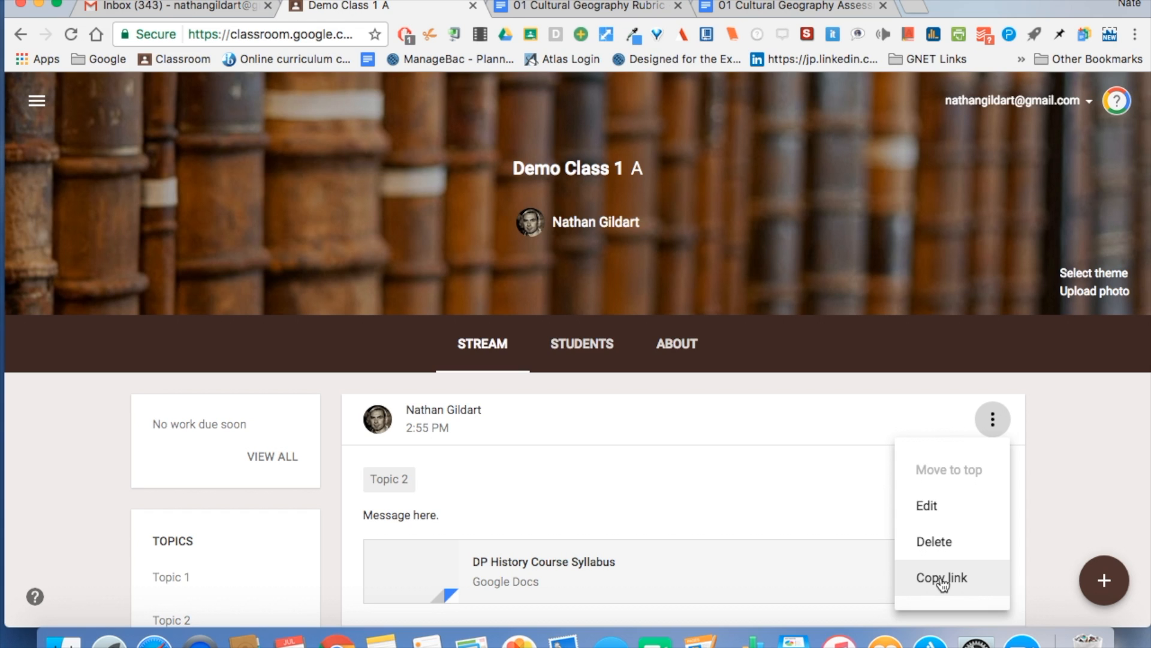
click(1048, 448)
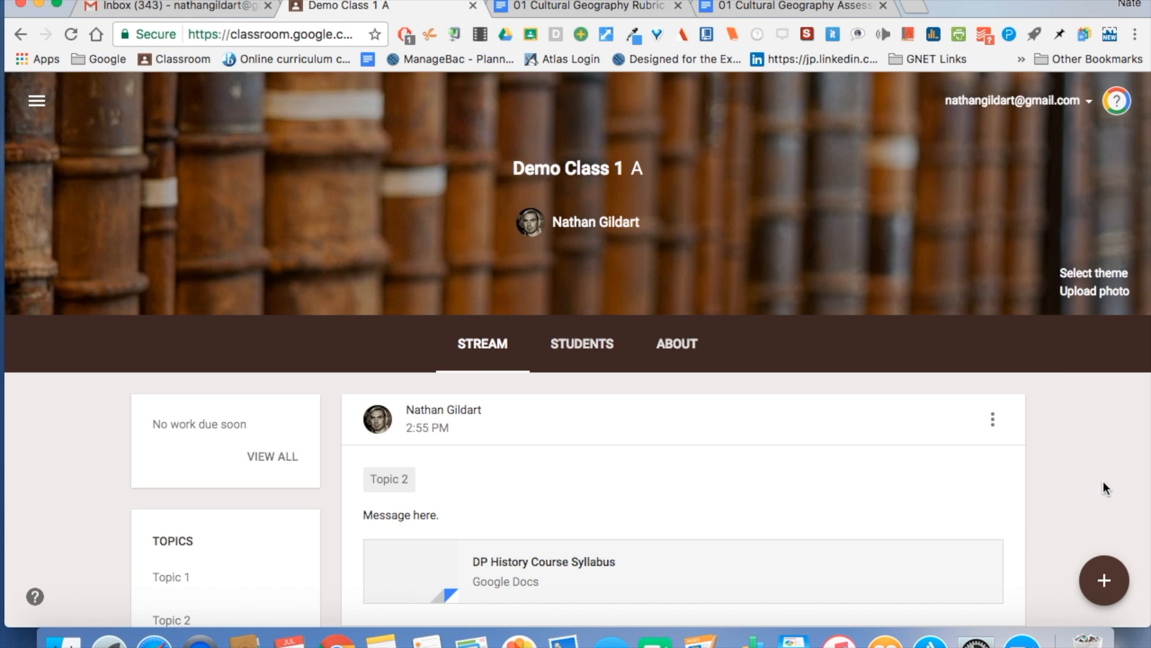
Create a question for Demo Class 1 reading "Why did the chicken cross the road?" with the instructions "Do this..."
mouse_move(1104, 580)
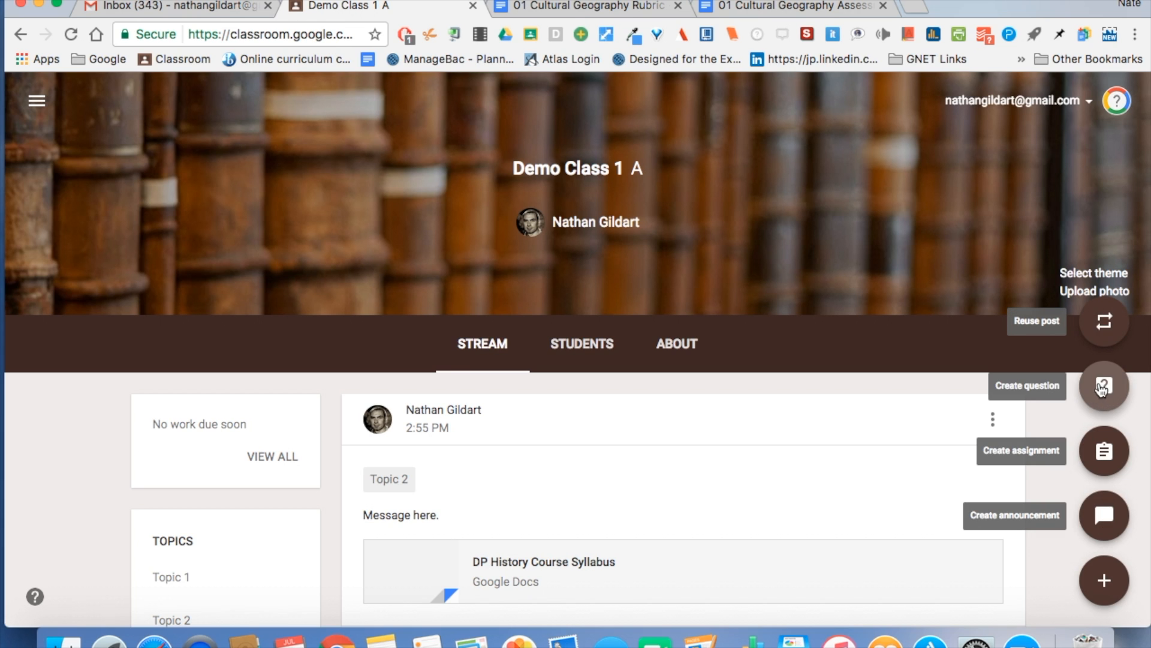
click(1101, 390)
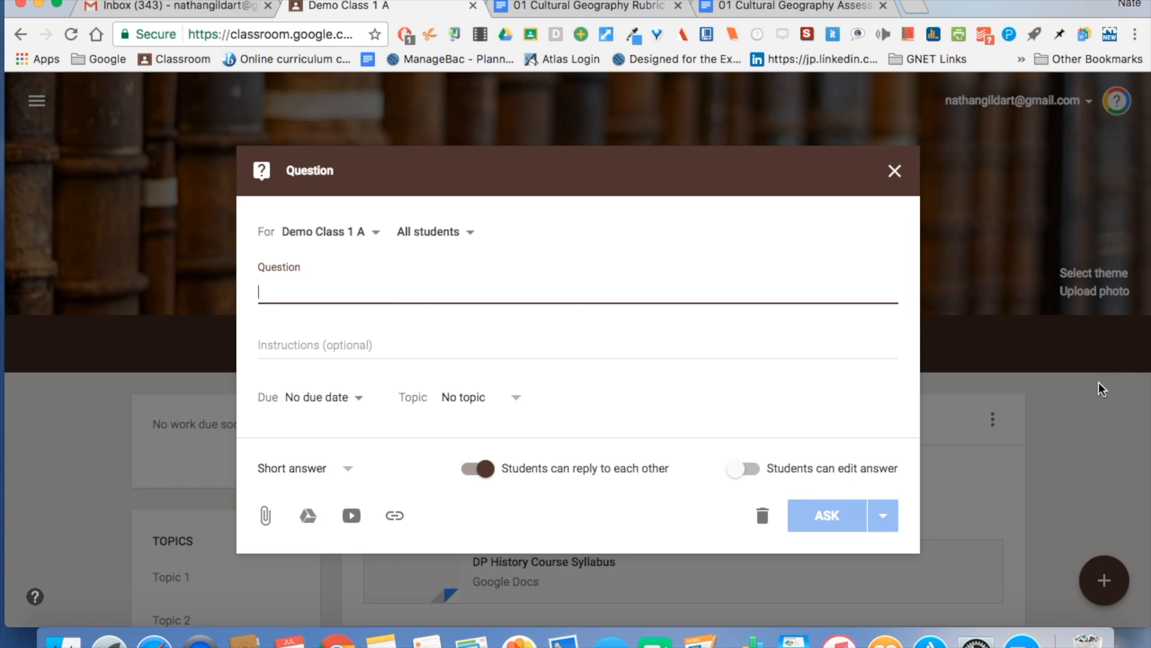
click(373, 233)
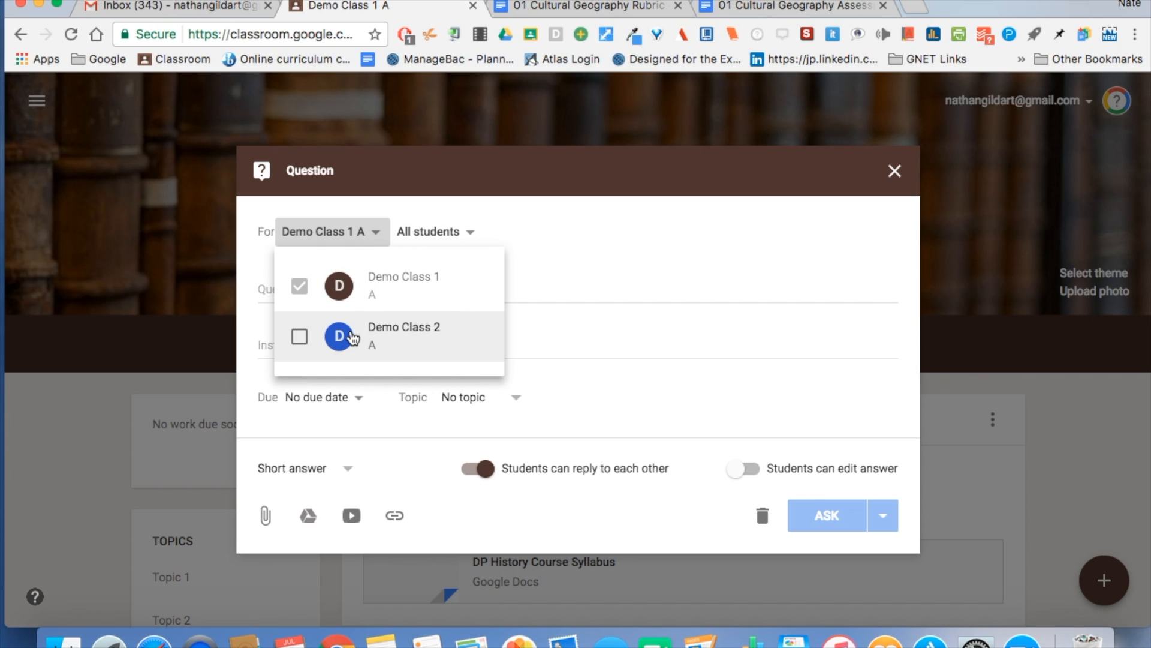
click(524, 280)
click(445, 293)
text(Why did the chicken)
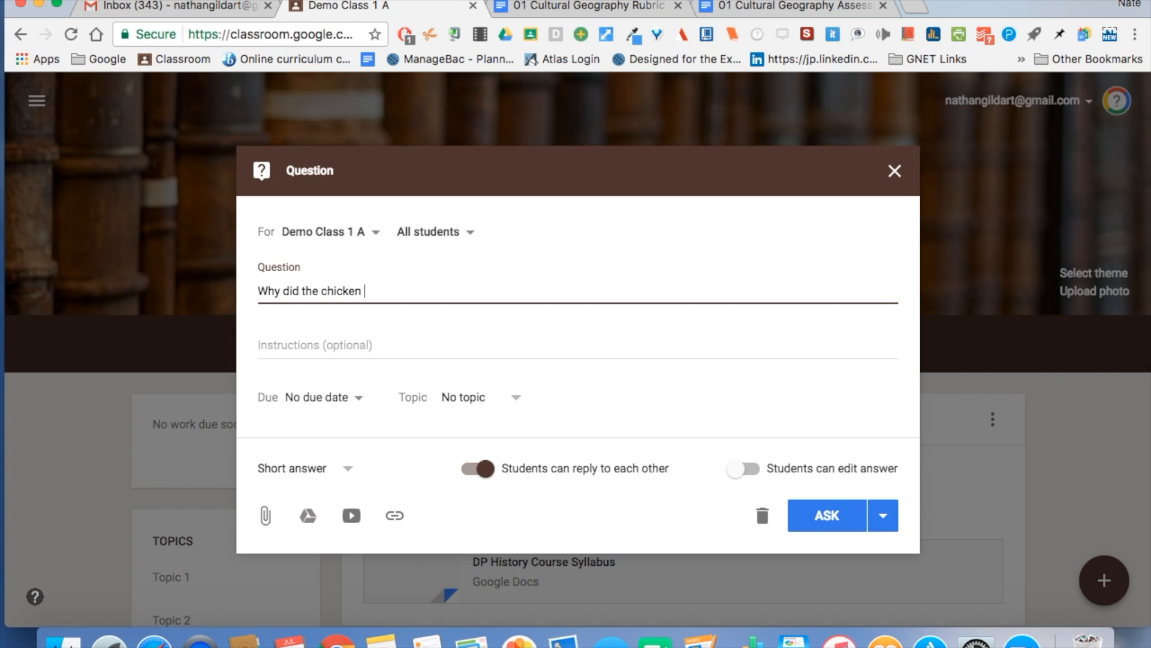
text( cross the road?)
click(393, 348)
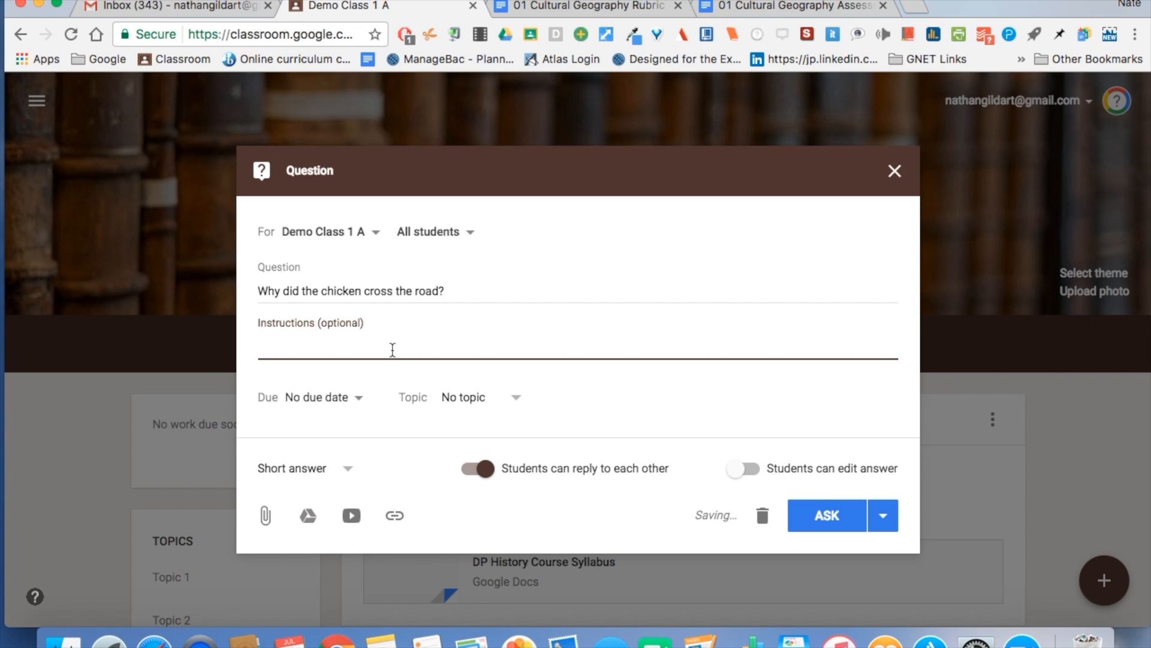
text(Do this...)
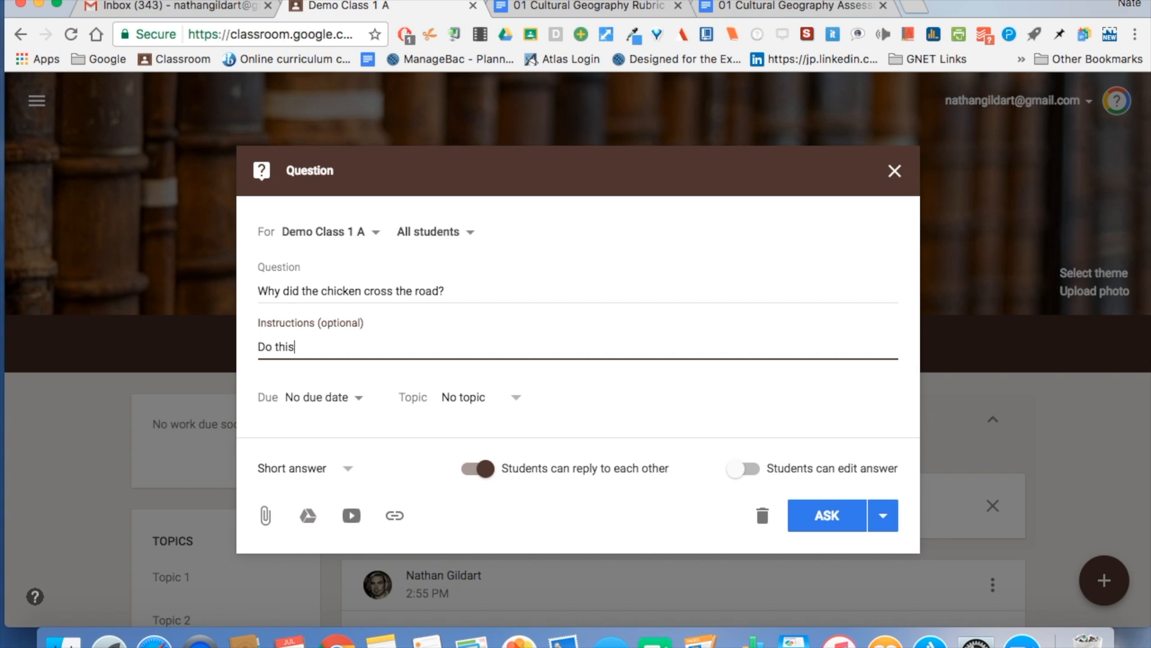
Set the question's due date to Jul 18, 2017 at 4:00 PM and assign it to Topic 2
click(331, 395)
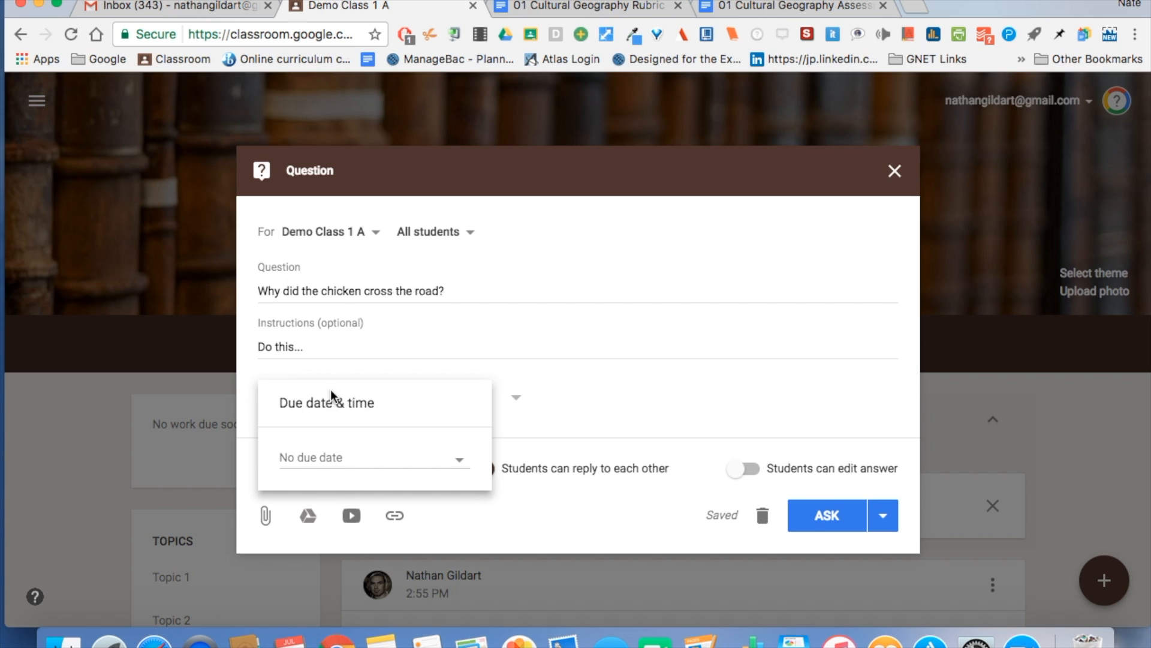
click(352, 458)
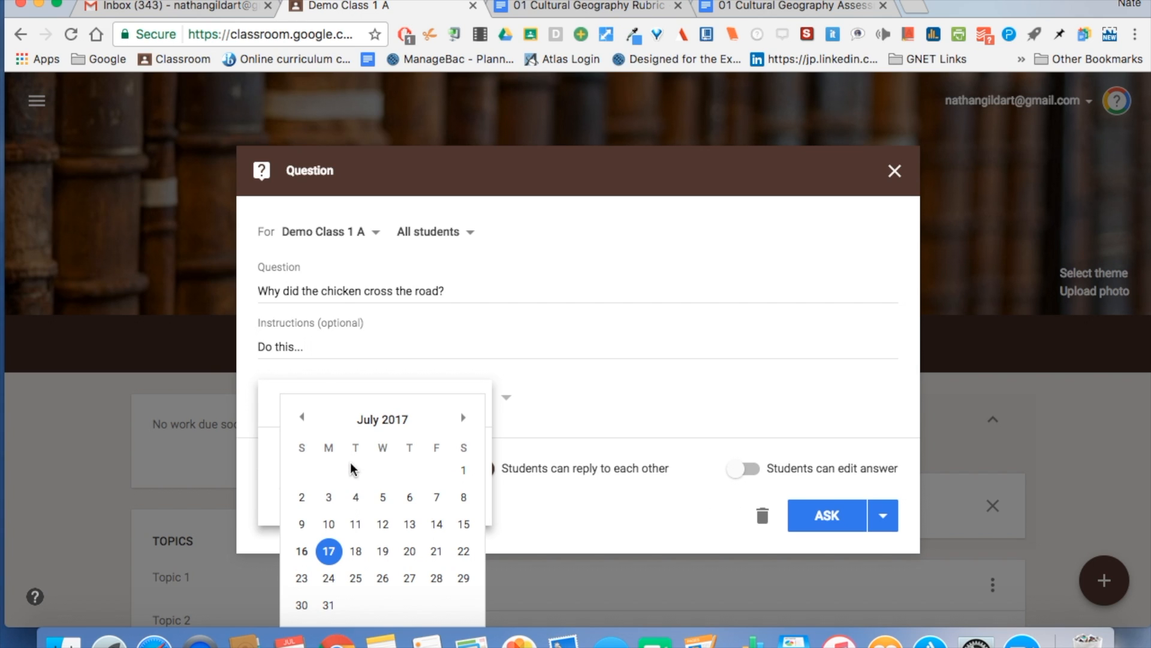
click(356, 550)
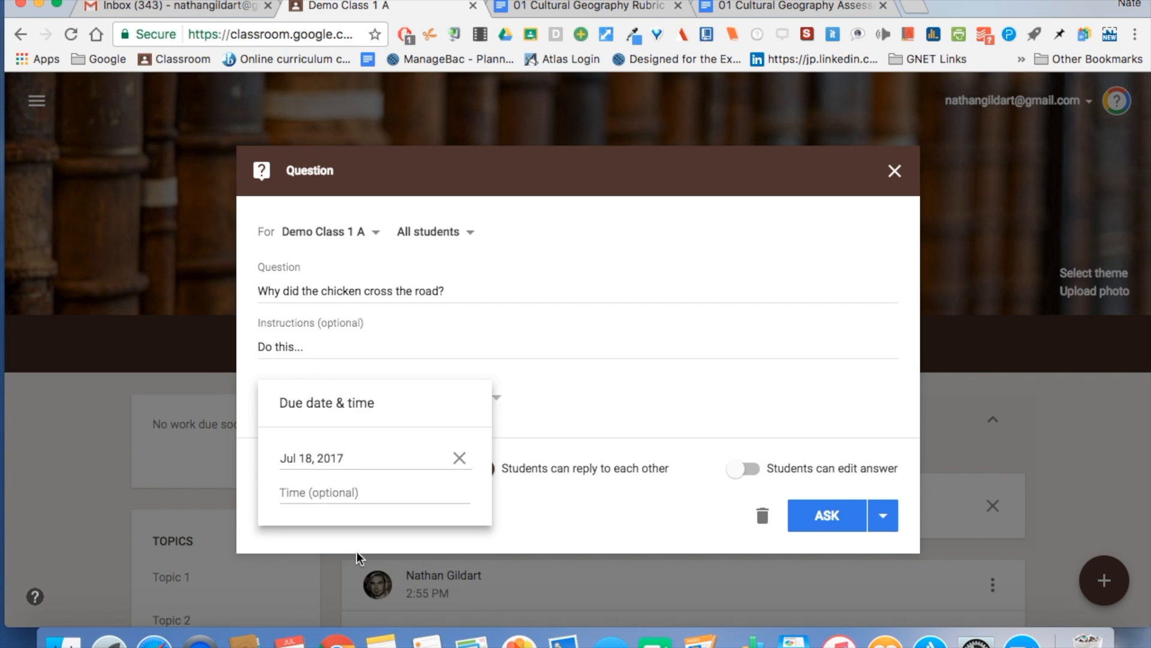
click(427, 498)
text(4:00 PM)
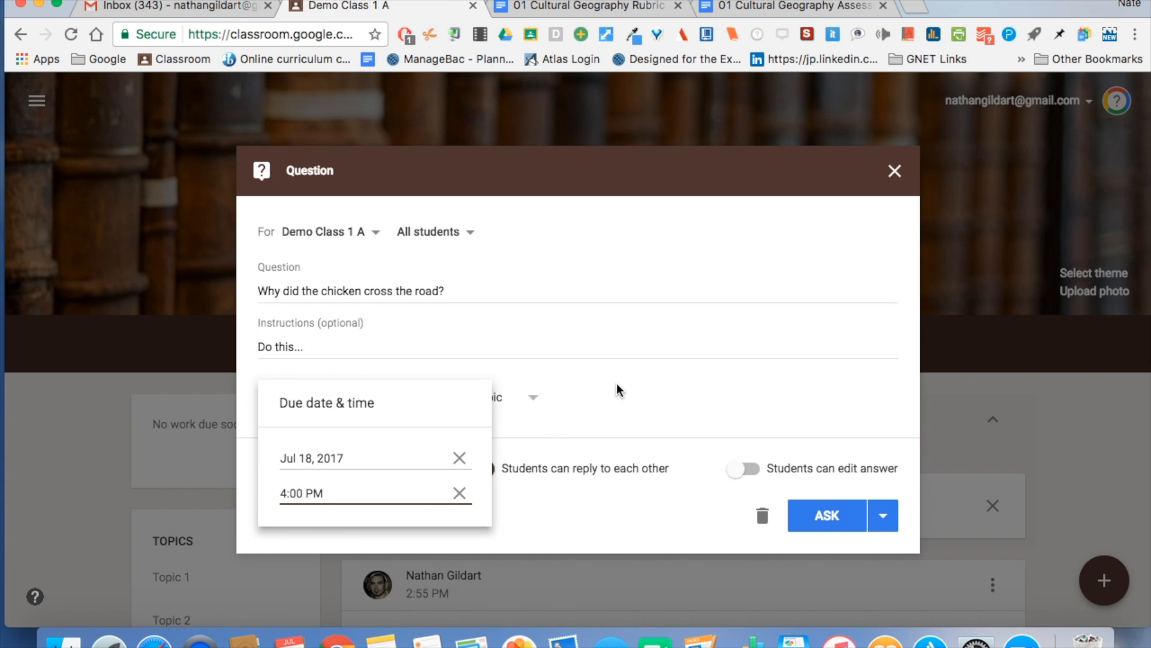
click(613, 393)
click(533, 399)
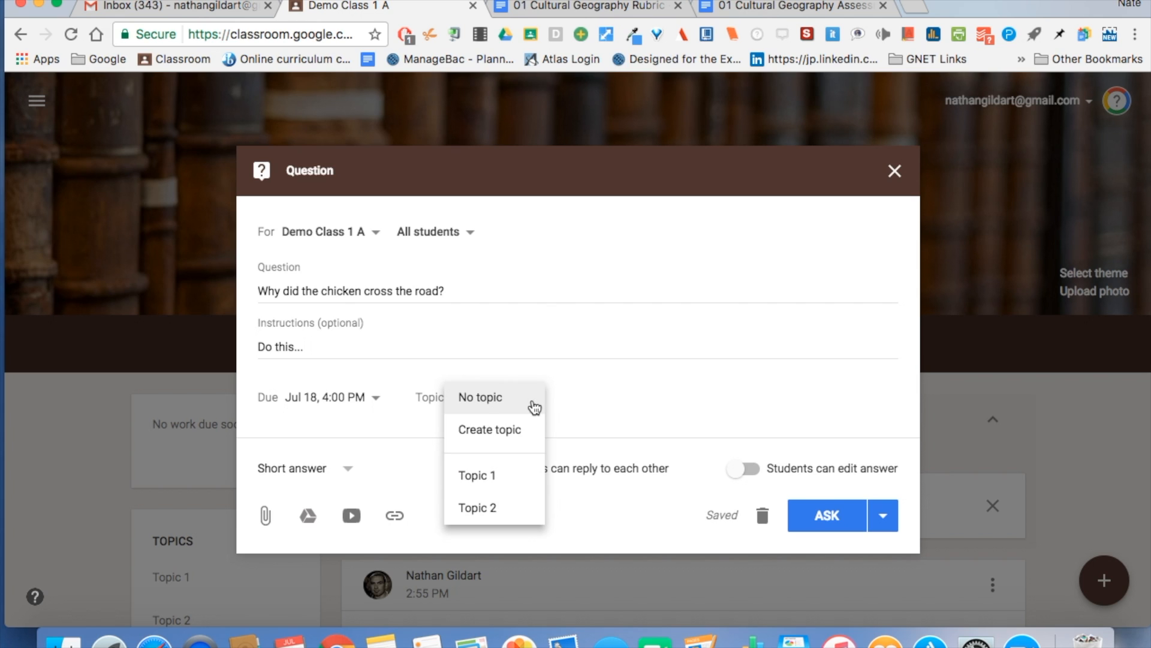
click(478, 508)
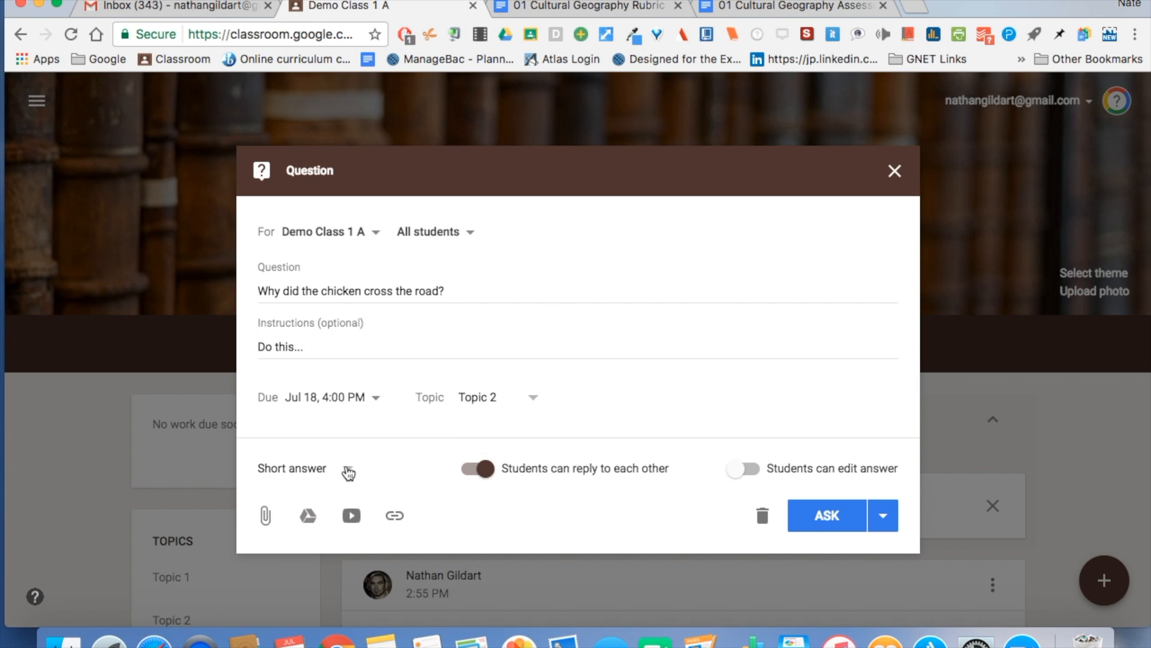
Try the multiple choice format for the question and restore the short answer format
click(348, 472)
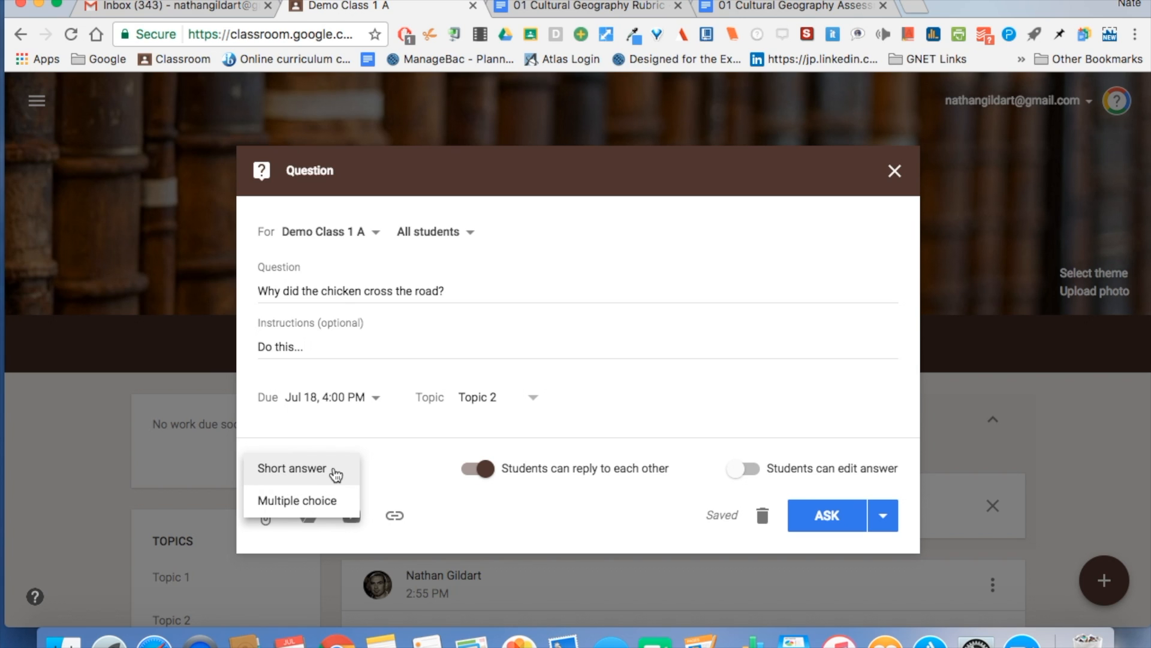
click(314, 500)
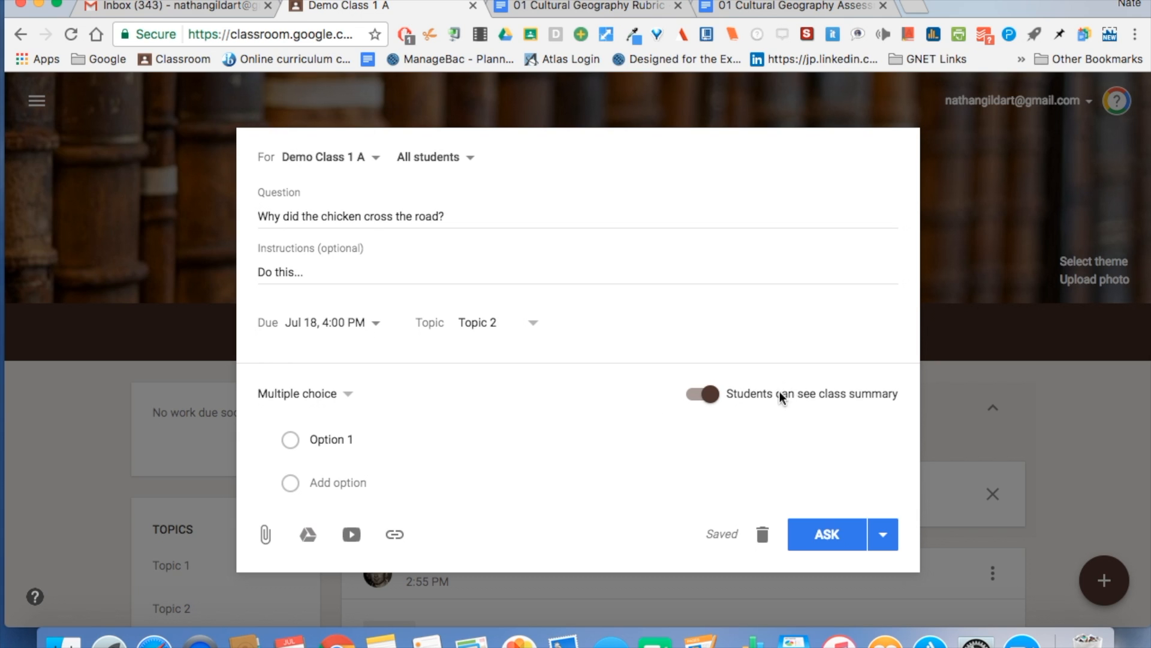
click(327, 394)
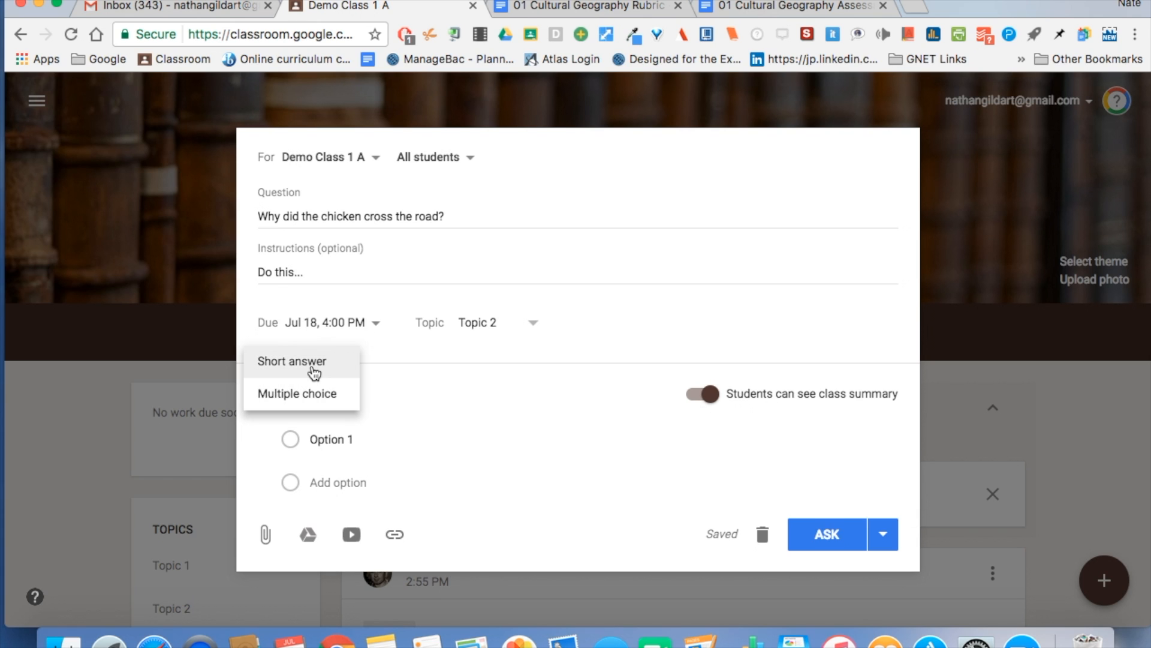
click(313, 371)
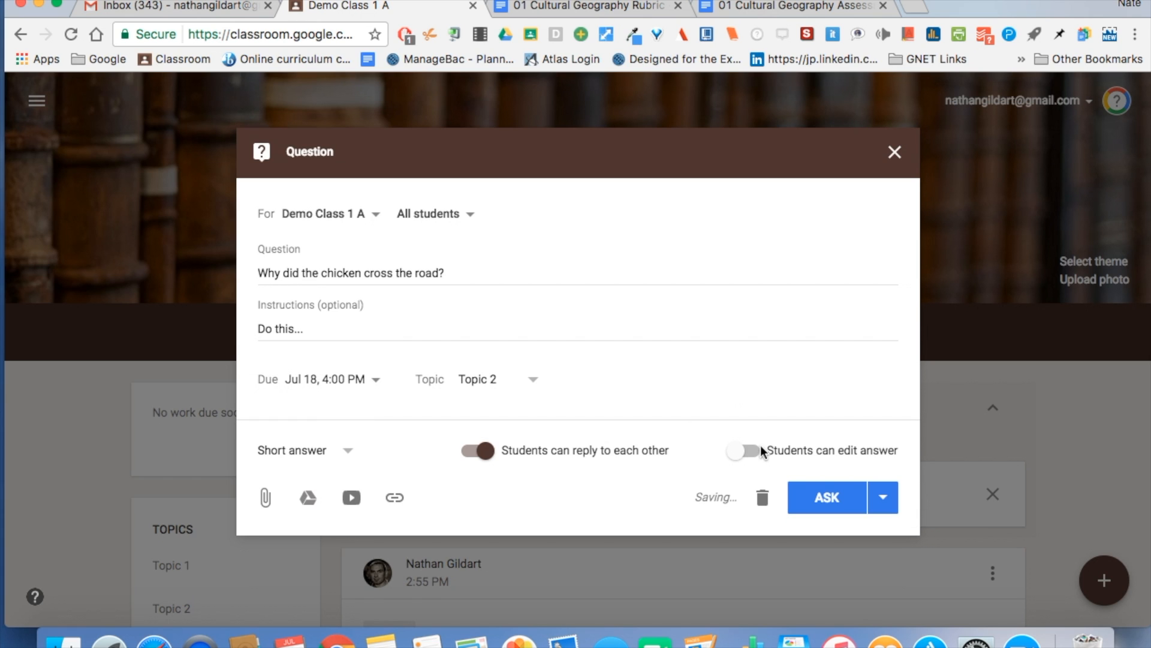
Allow students to edit their answer, disallow replies to each other, and publish the question
click(751, 454)
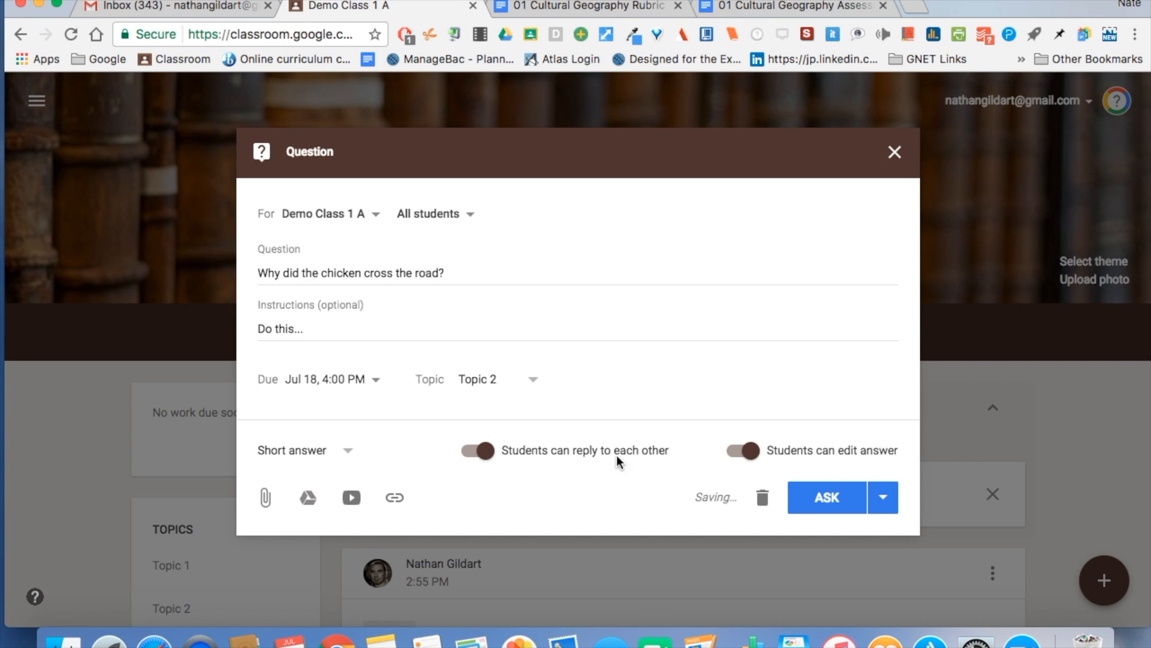
click(470, 457)
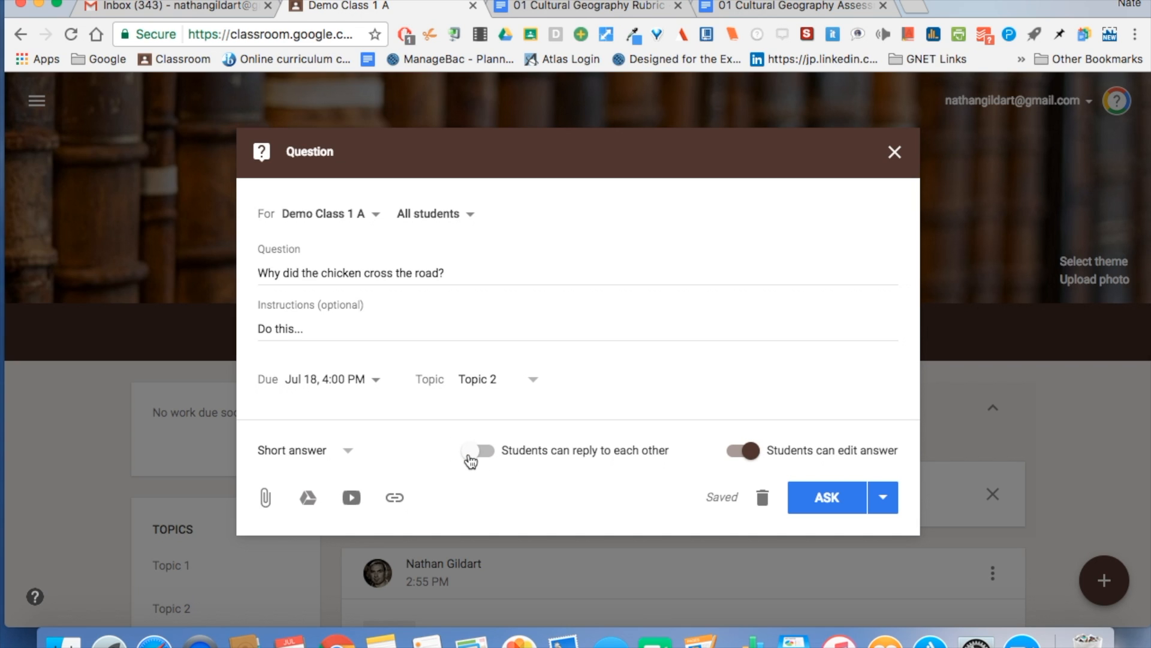
click(822, 499)
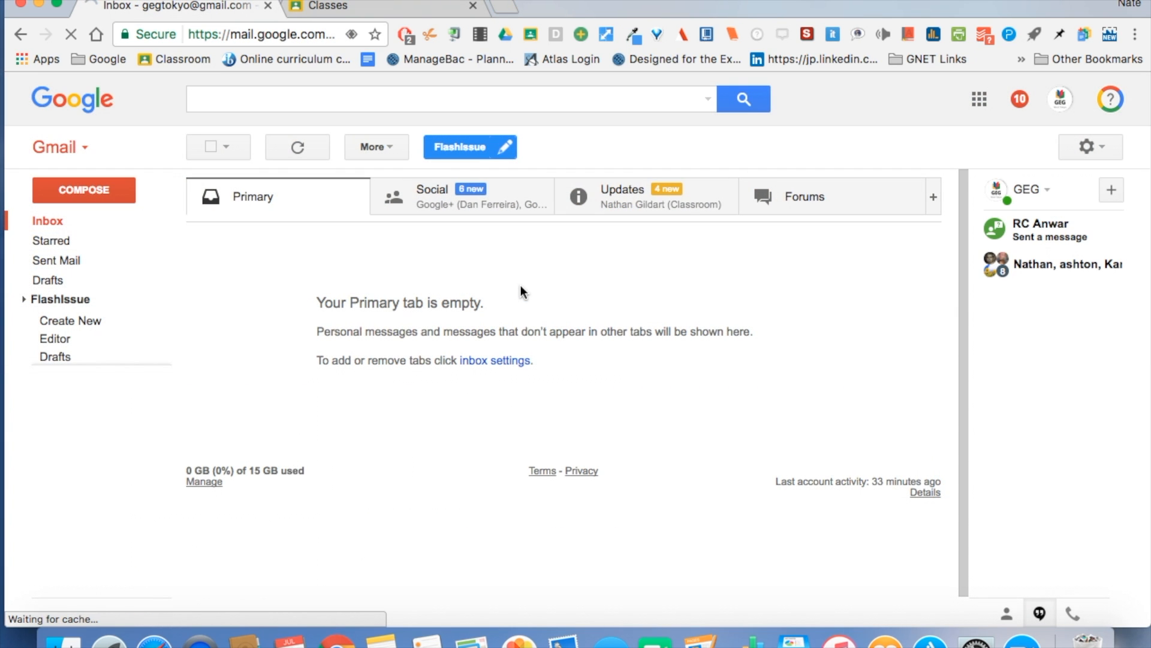
Switch to the student account's Gmail inbox and show the Updates category with the Classroom notifications
click(618, 197)
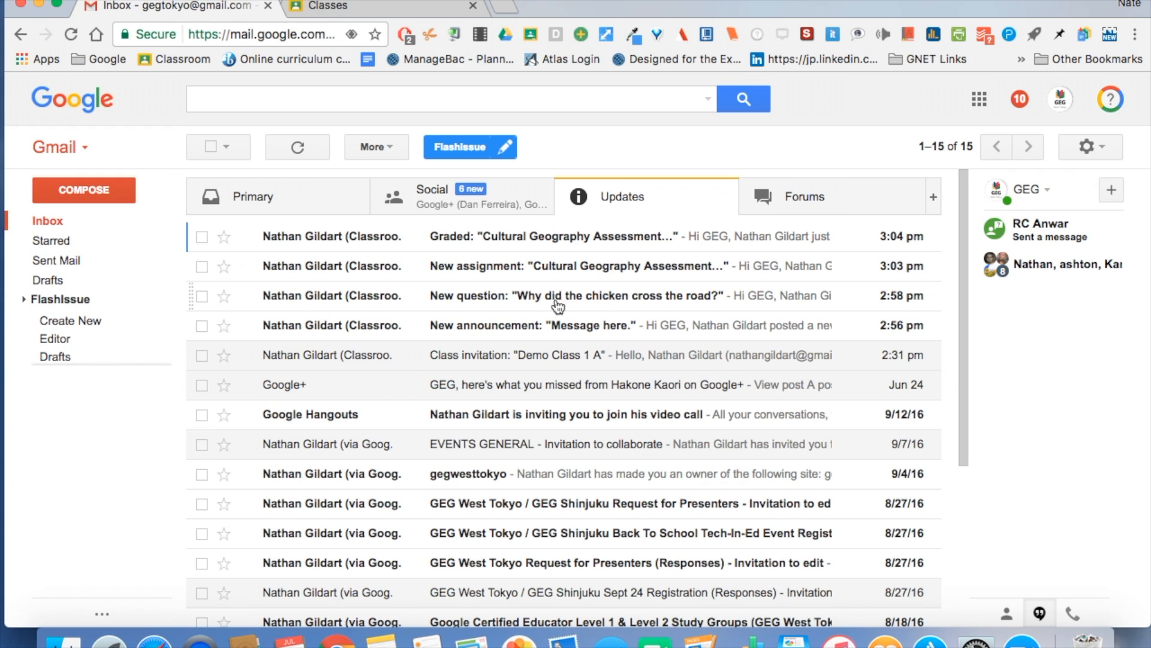
Open the "Message here." announcement notification e-mail and follow it to the post in Classroom
click(550, 324)
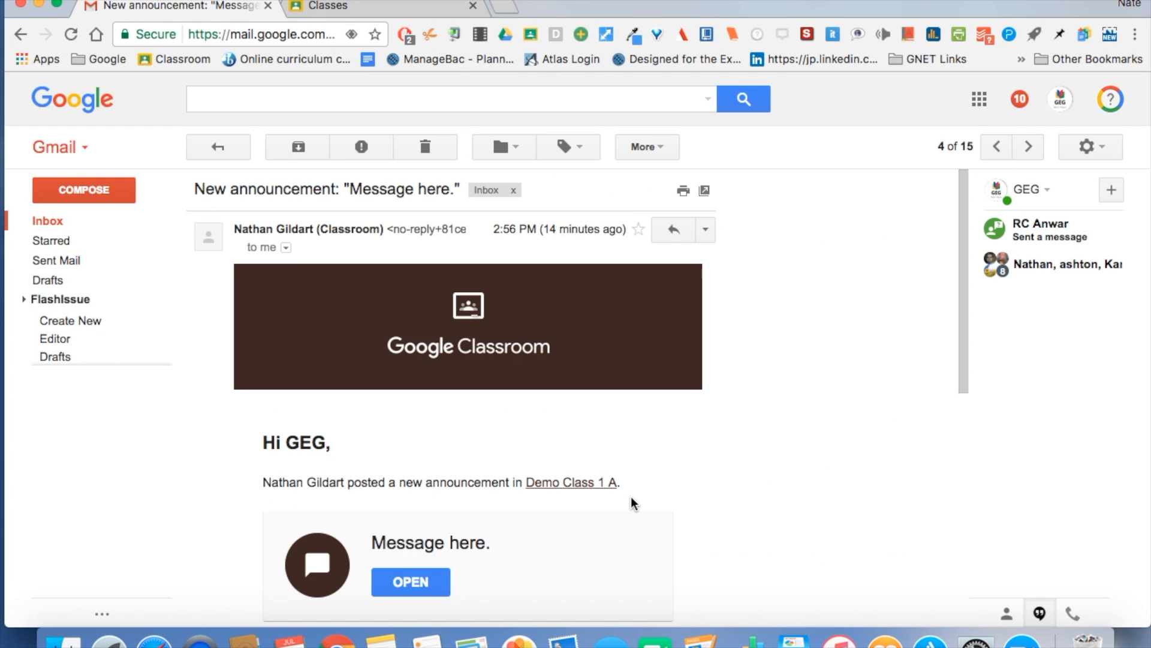
scroll(630, 501, down, 2)
click(410, 502)
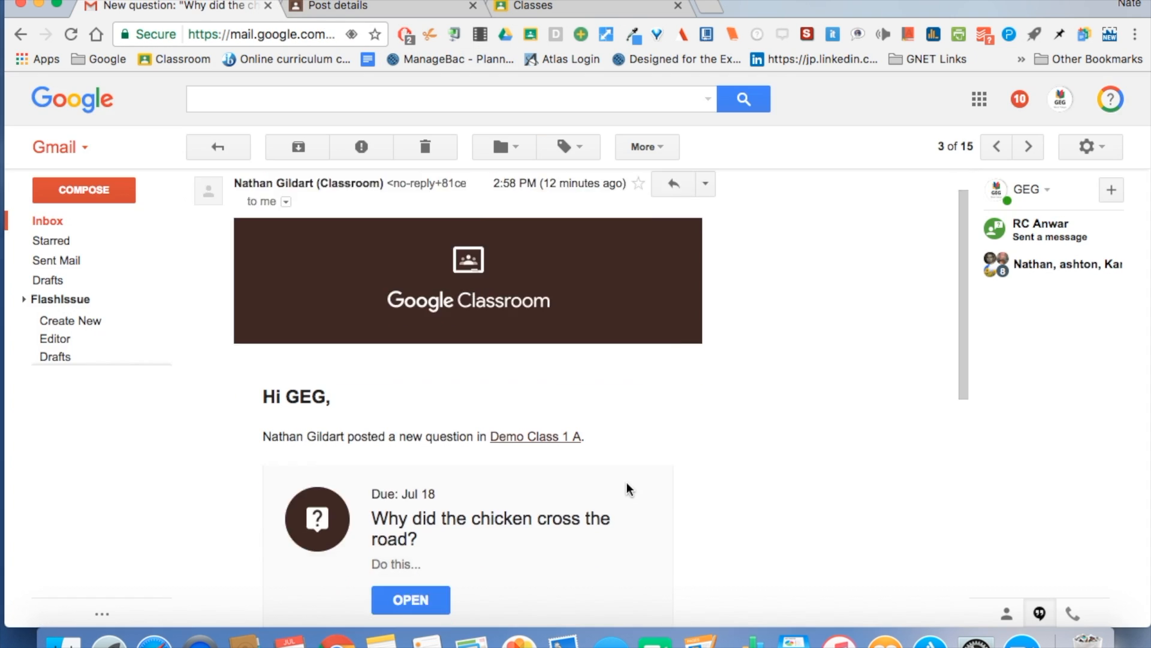
Open the question "Why did the chicken cross the road?" from its notification e-mail and close the announcement's post details page
scroll(435, 431, down, 3)
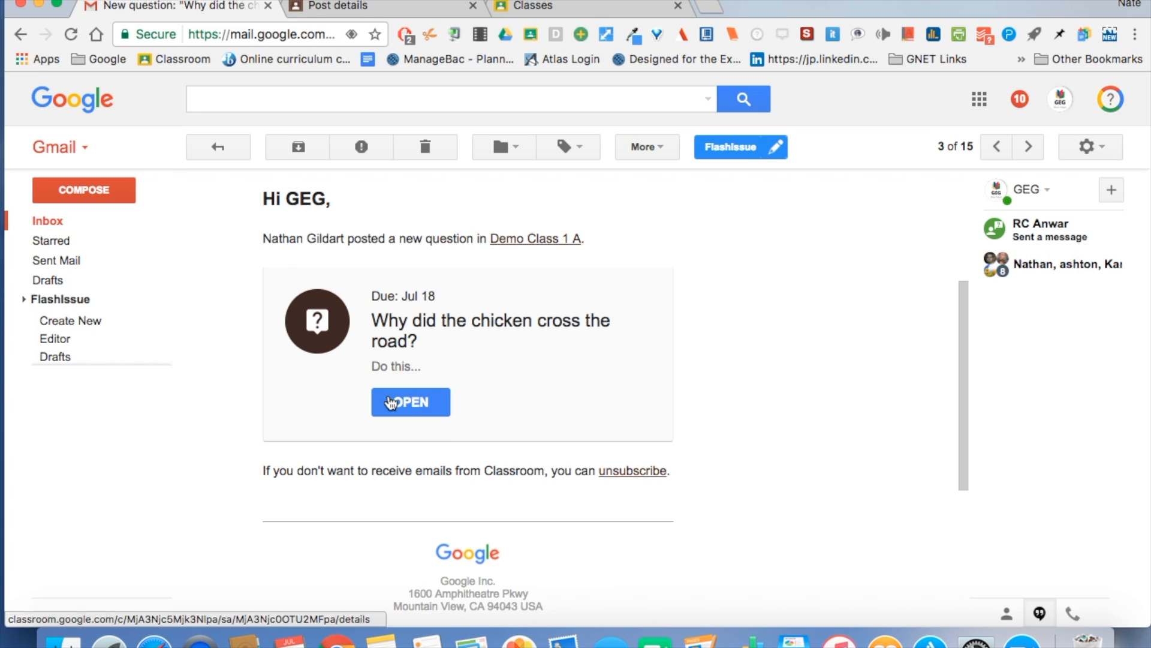
click(387, 401)
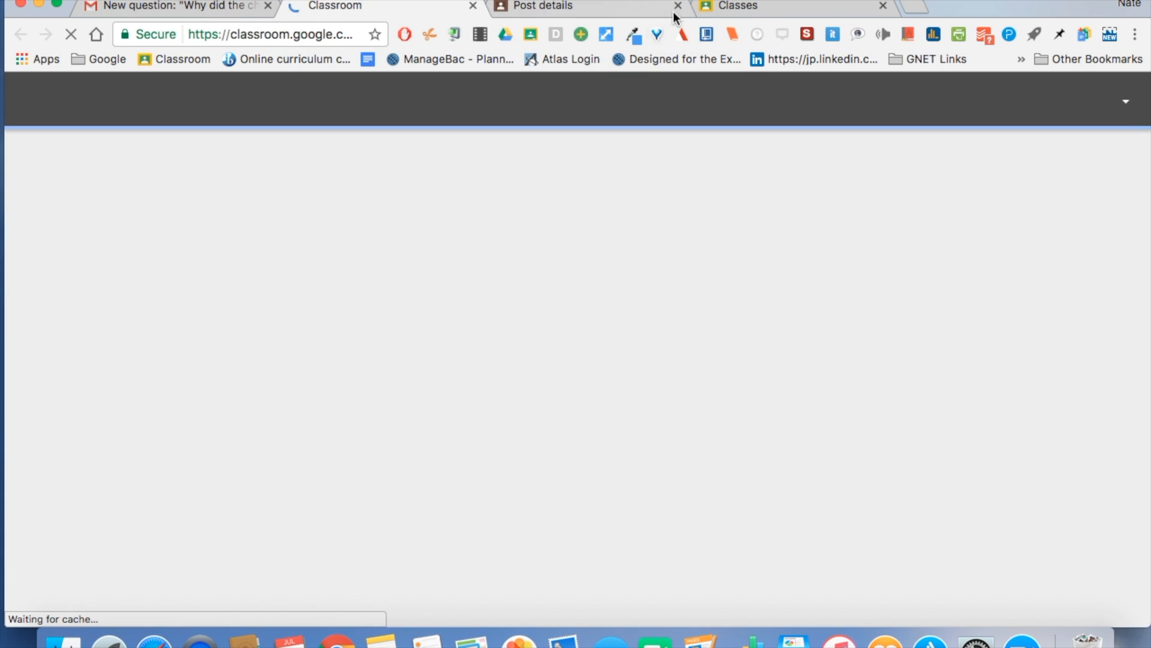
click(677, 6)
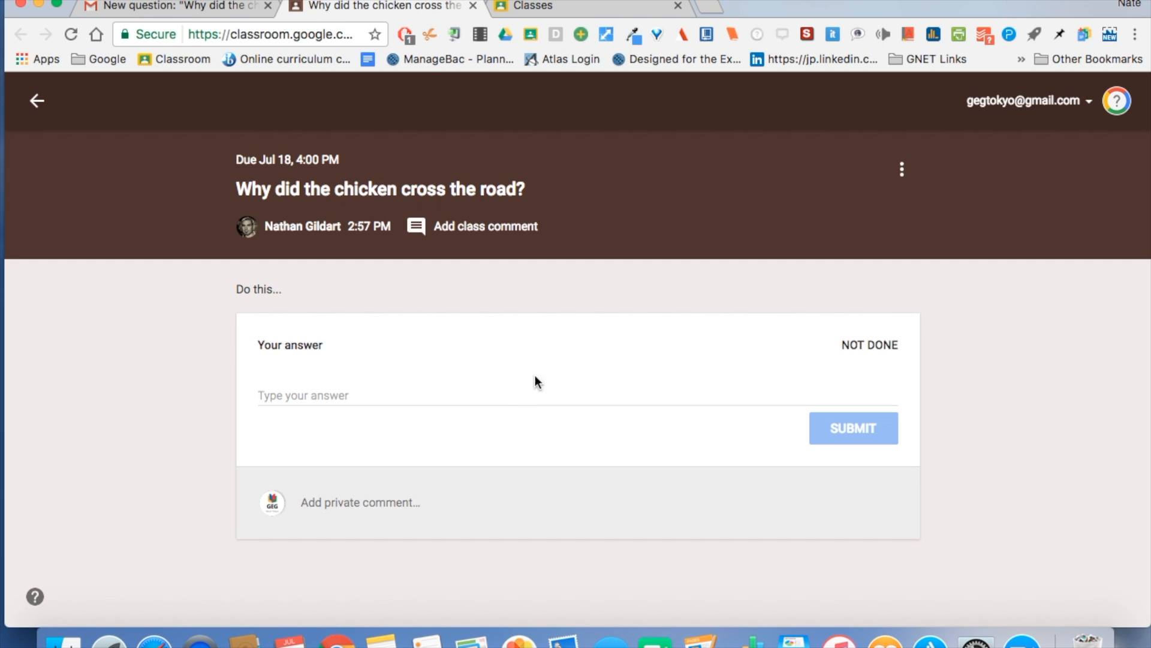
Answer the question with "Because..." and submit it
click(503, 401)
text(Because...)
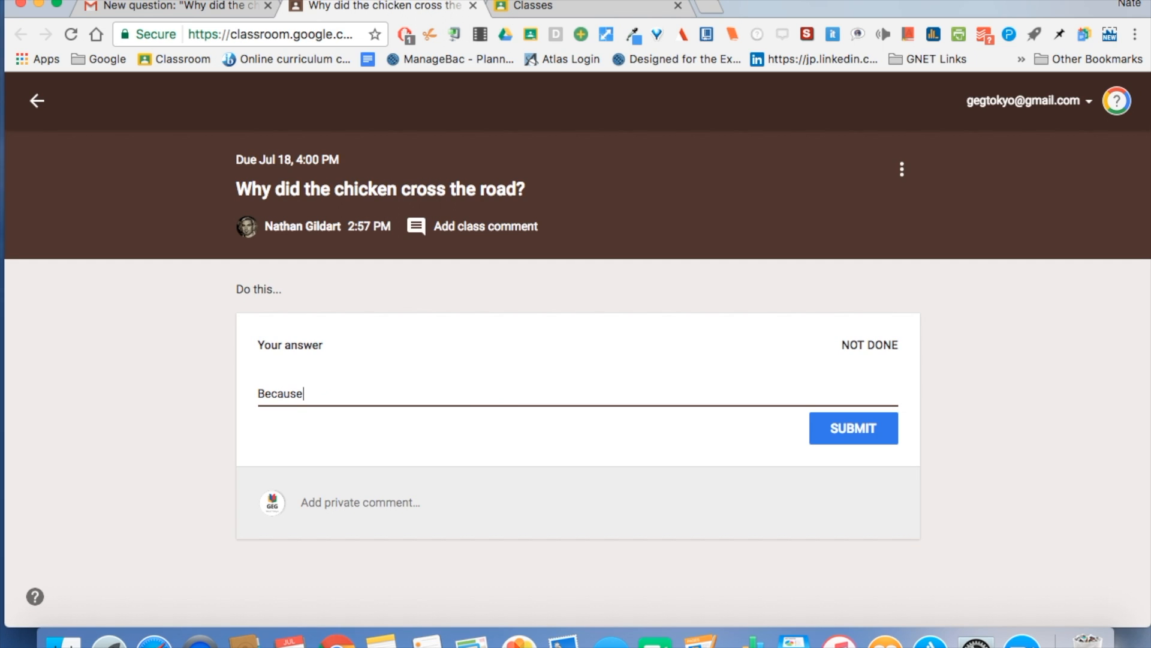
click(833, 430)
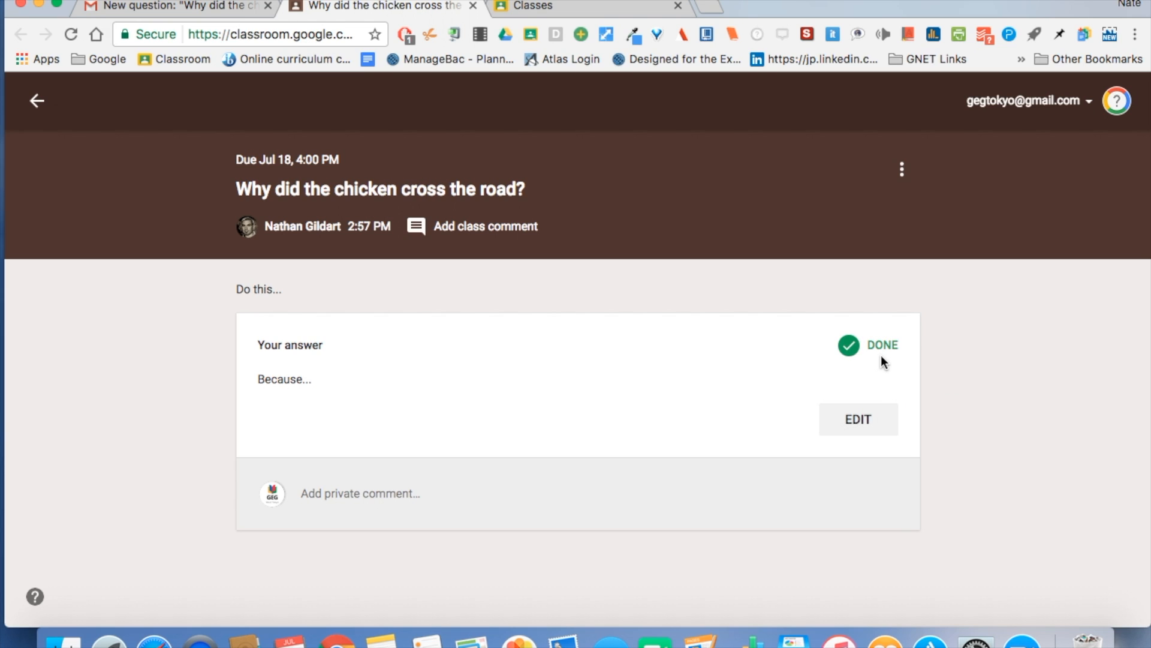
Show the editing option for the submitted answer and the private comment field, and close the question page
click(862, 418)
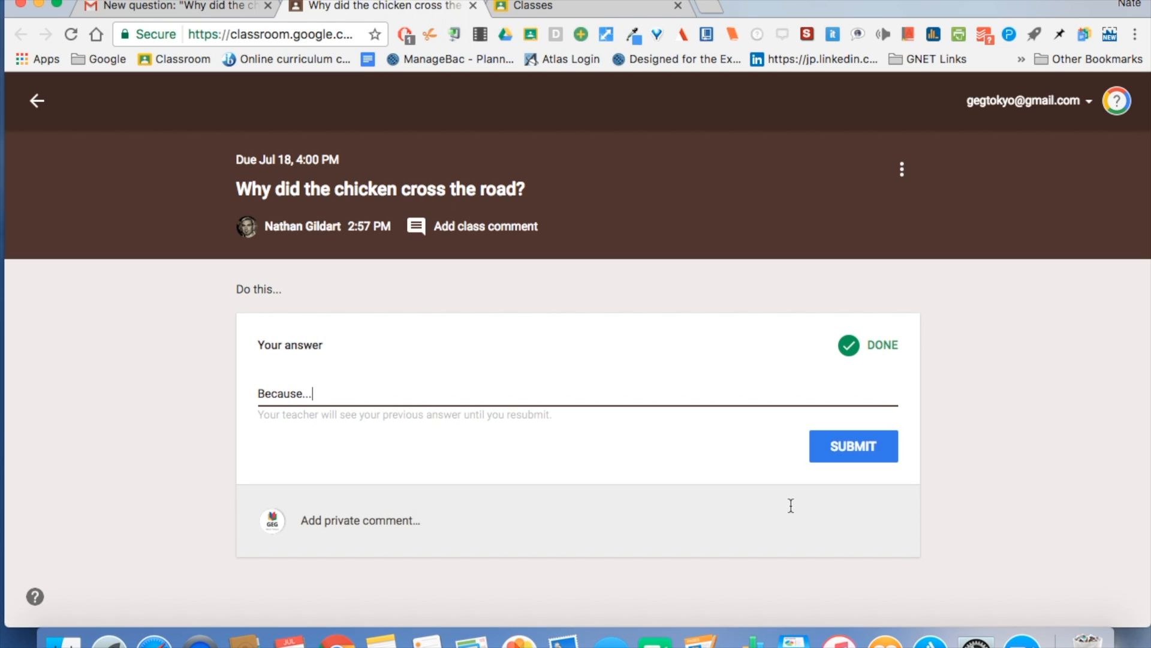
click(767, 537)
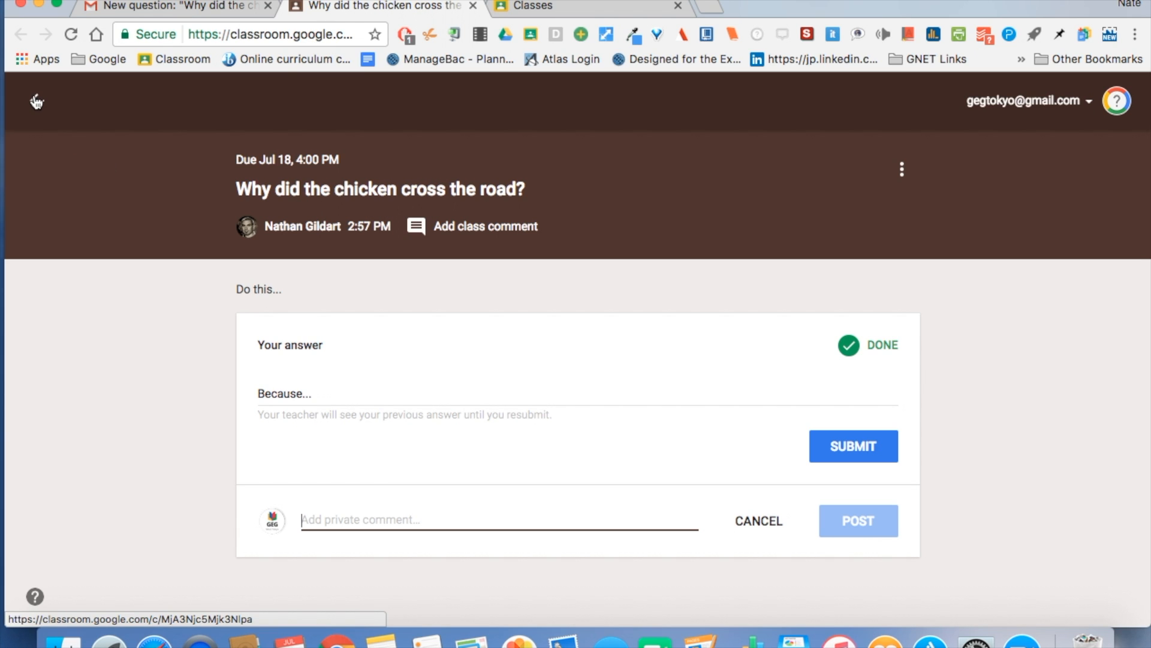
click(473, 6)
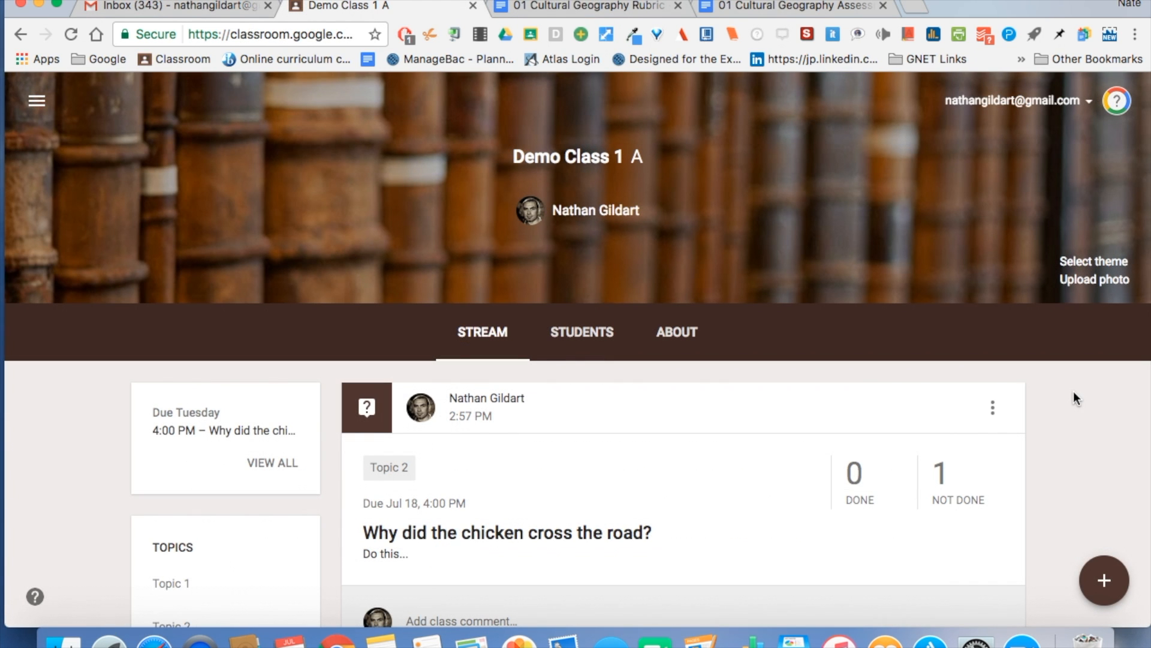
Start a new assignment in Demo Class 1 A and review its class and student recipient options
mouse_move(1104, 580)
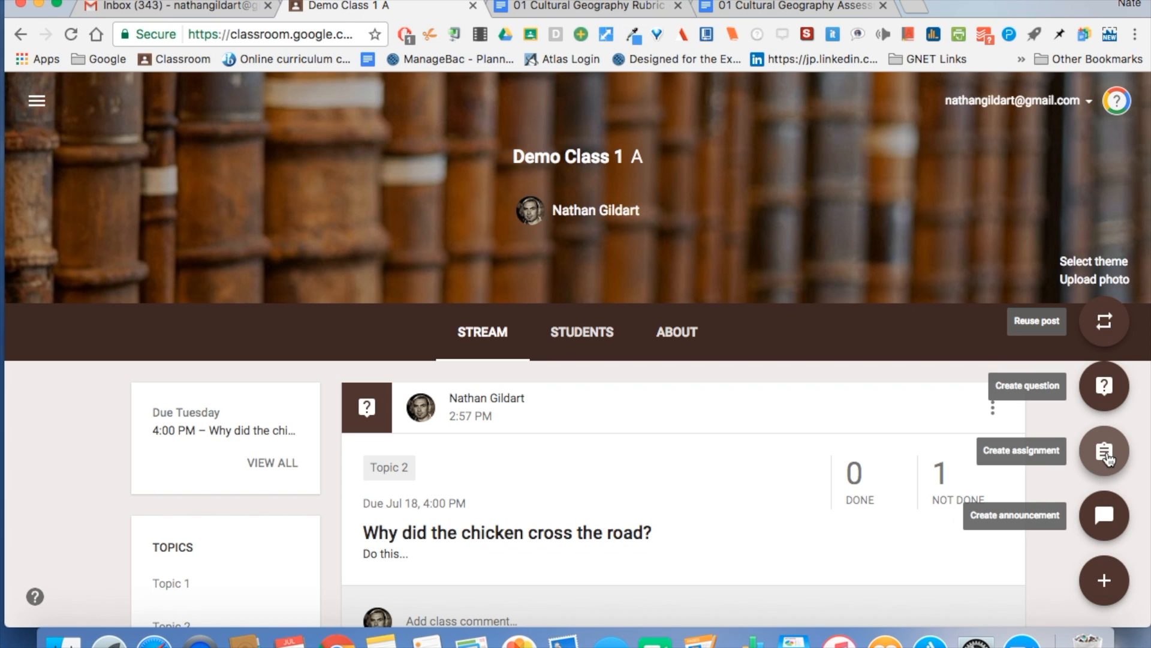
click(1107, 458)
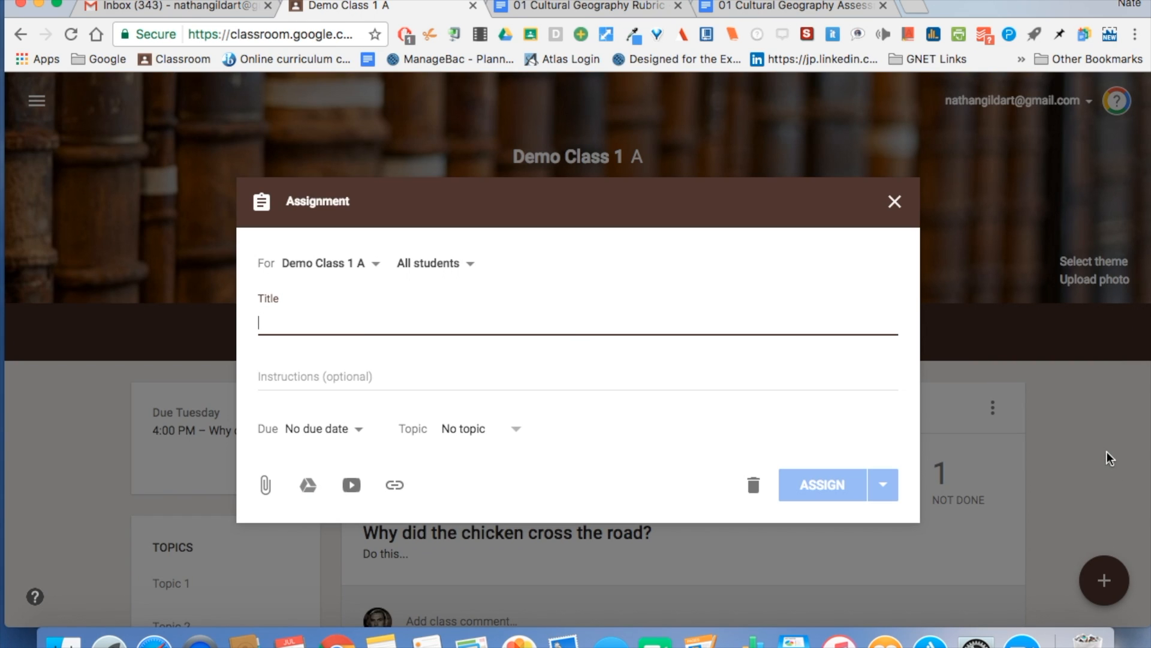
click(372, 267)
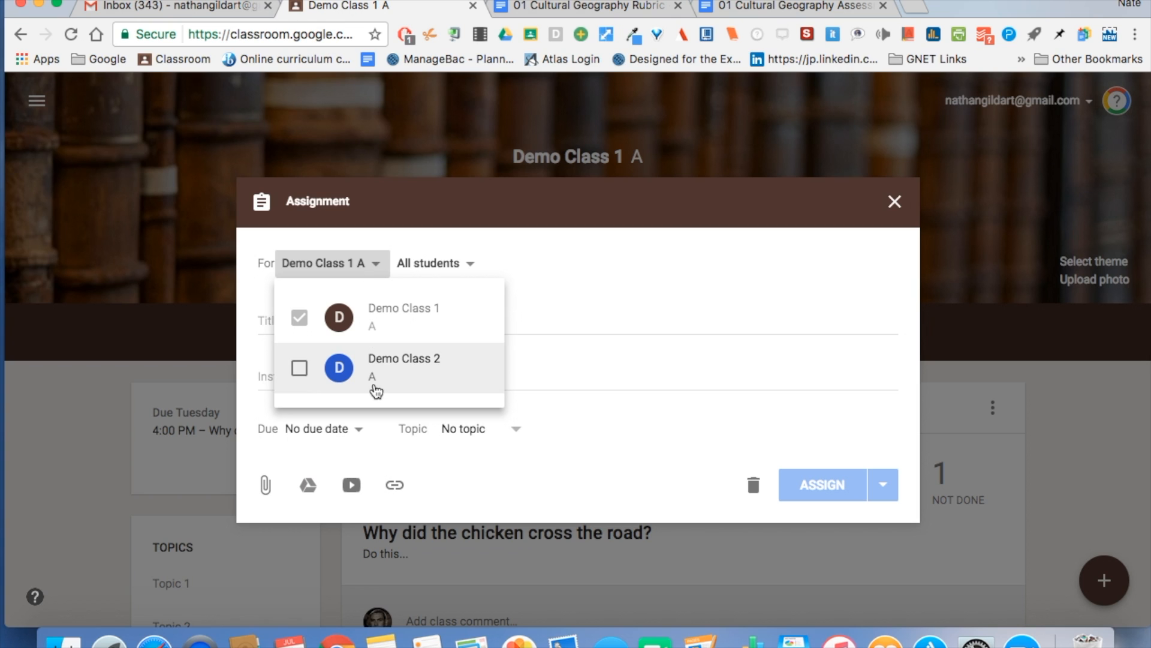
click(538, 293)
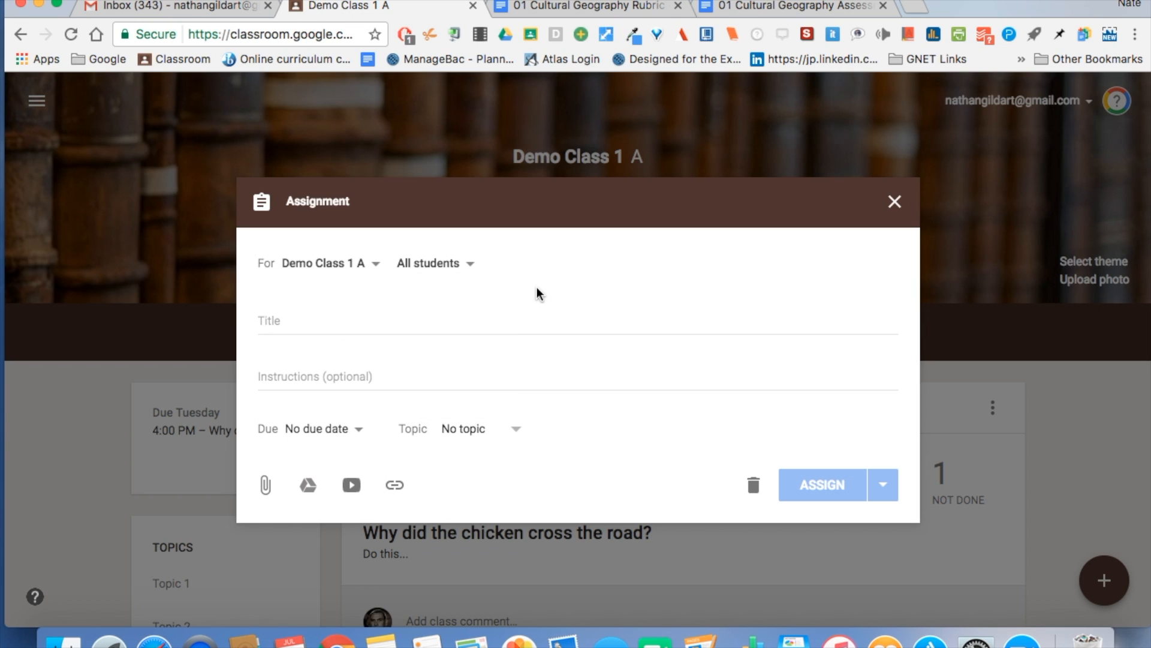
click(468, 265)
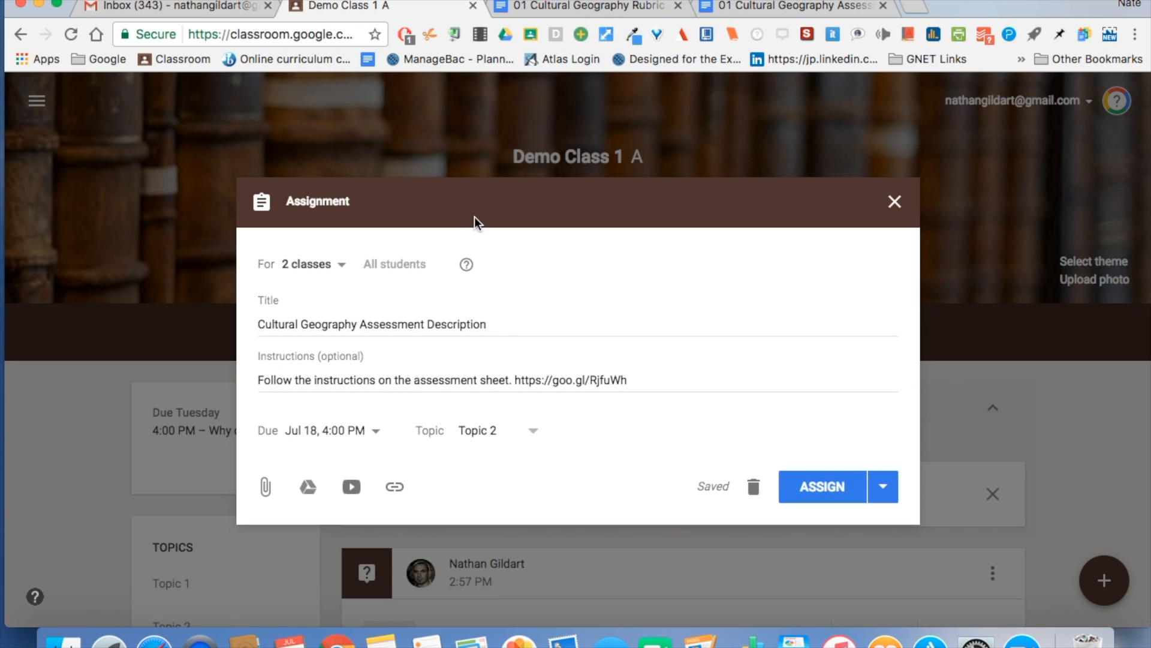
click(342, 264)
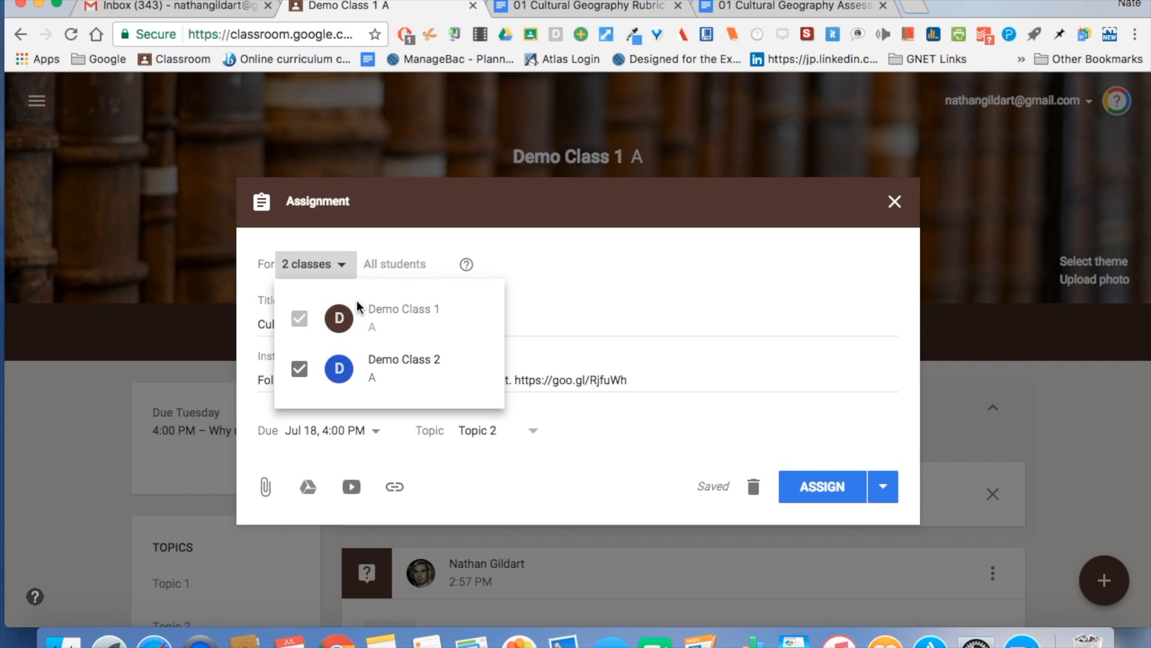
click(552, 262)
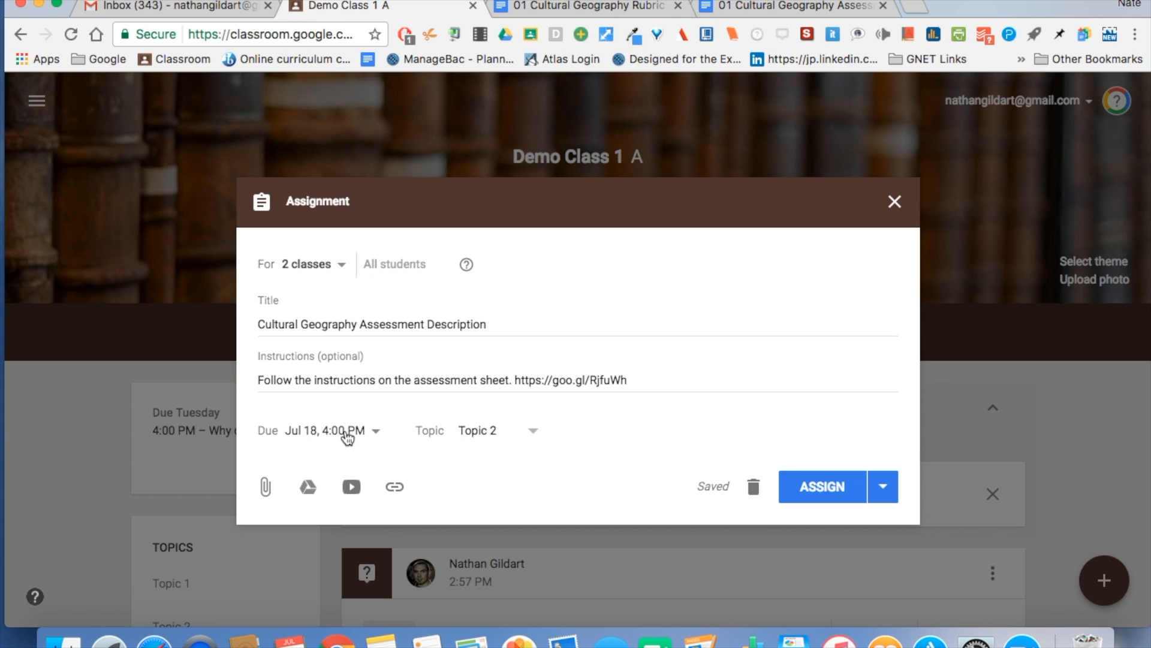
Attach the Drive file "01 Cultural Geography Assessment Description" to the assignment and dismiss the sharing settings tip
click(307, 487)
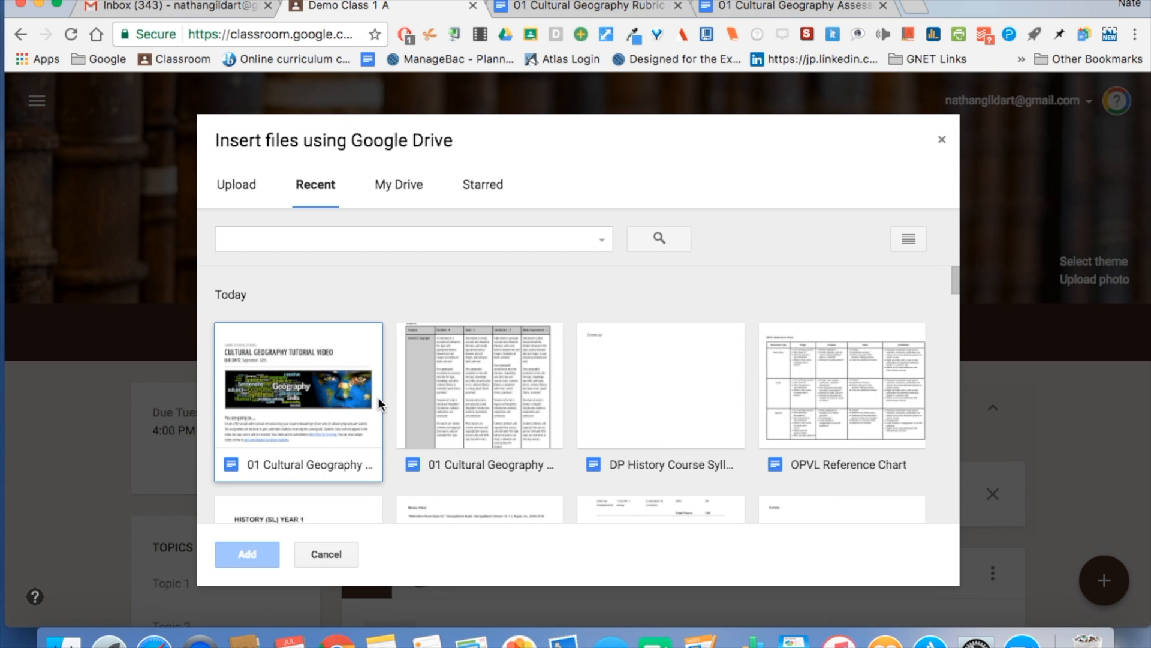
click(360, 402)
click(260, 553)
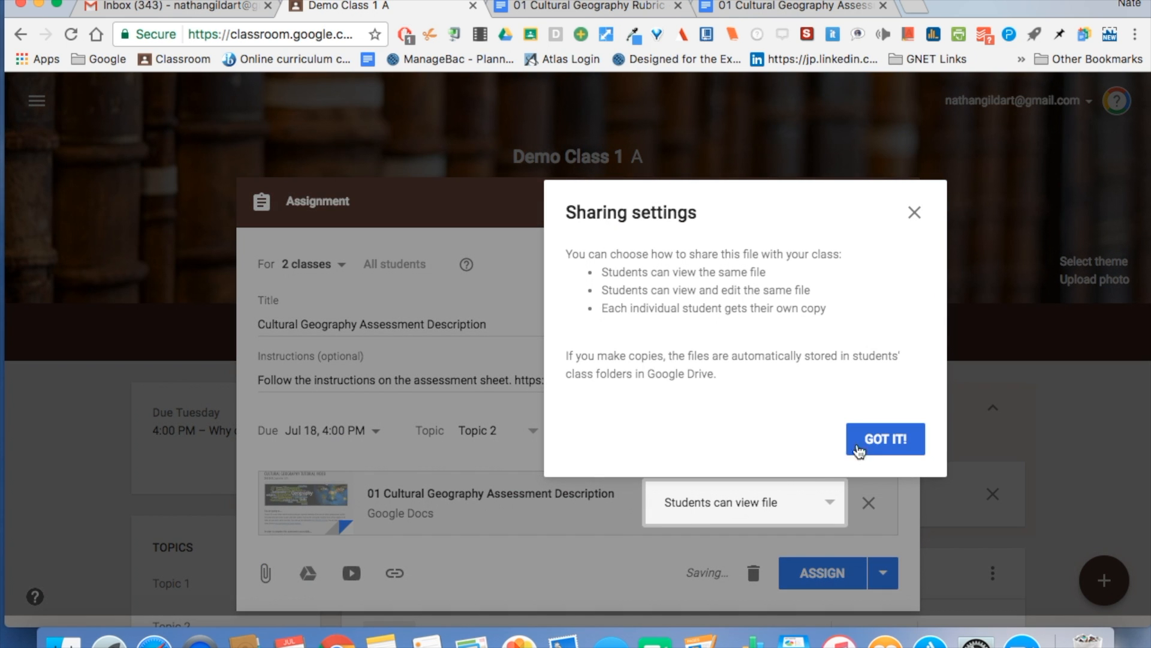
click(863, 445)
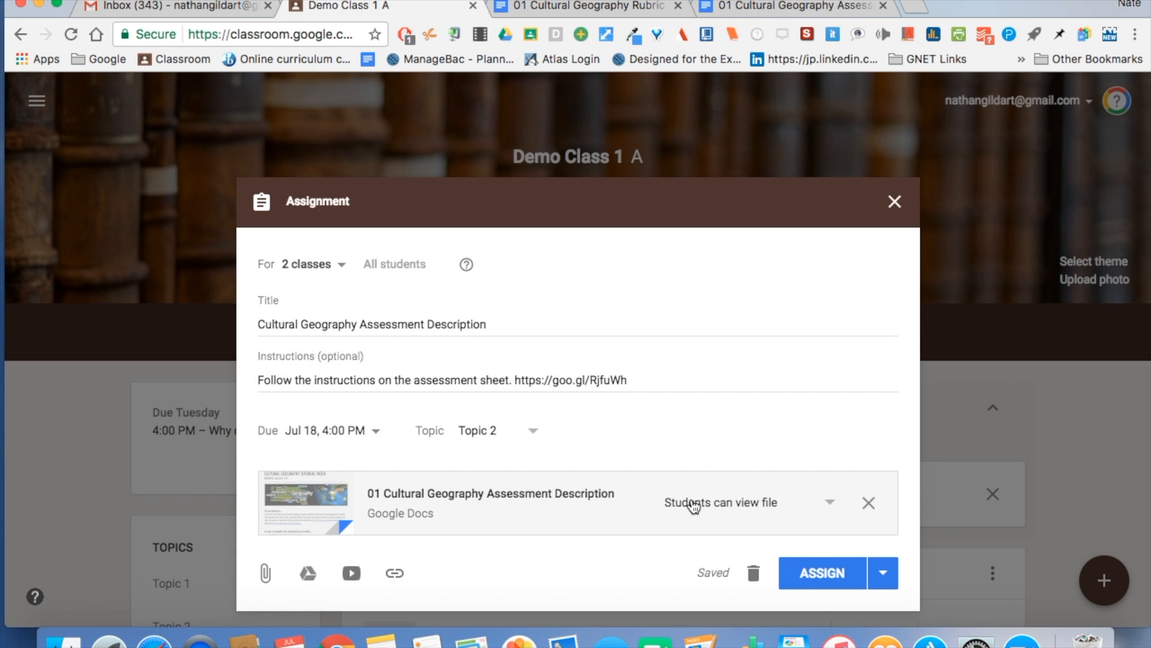
Attach the Drive file "01 Cultural Geography Rubric" and set it to make a copy for each student
click(309, 575)
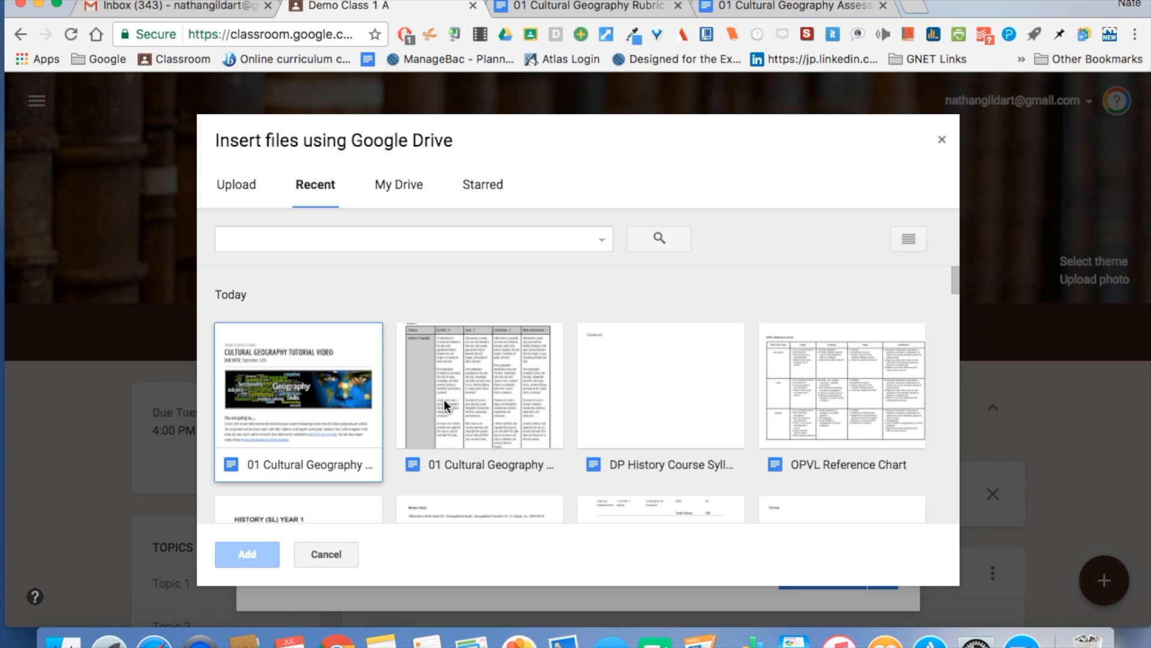
click(445, 406)
click(268, 554)
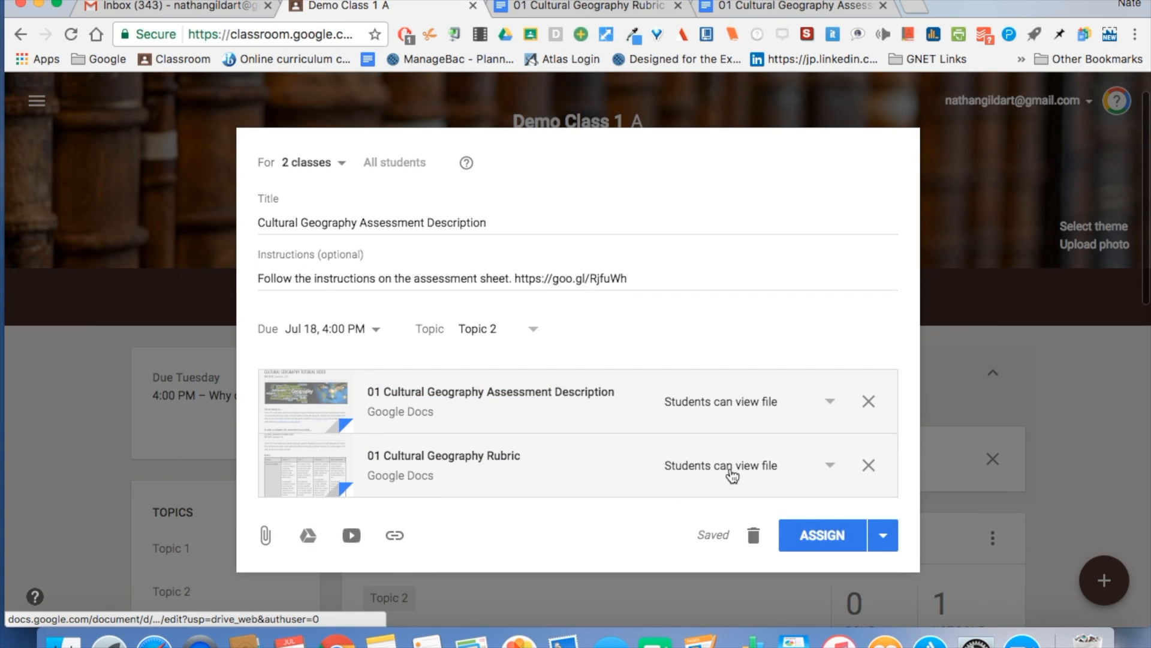
click(740, 471)
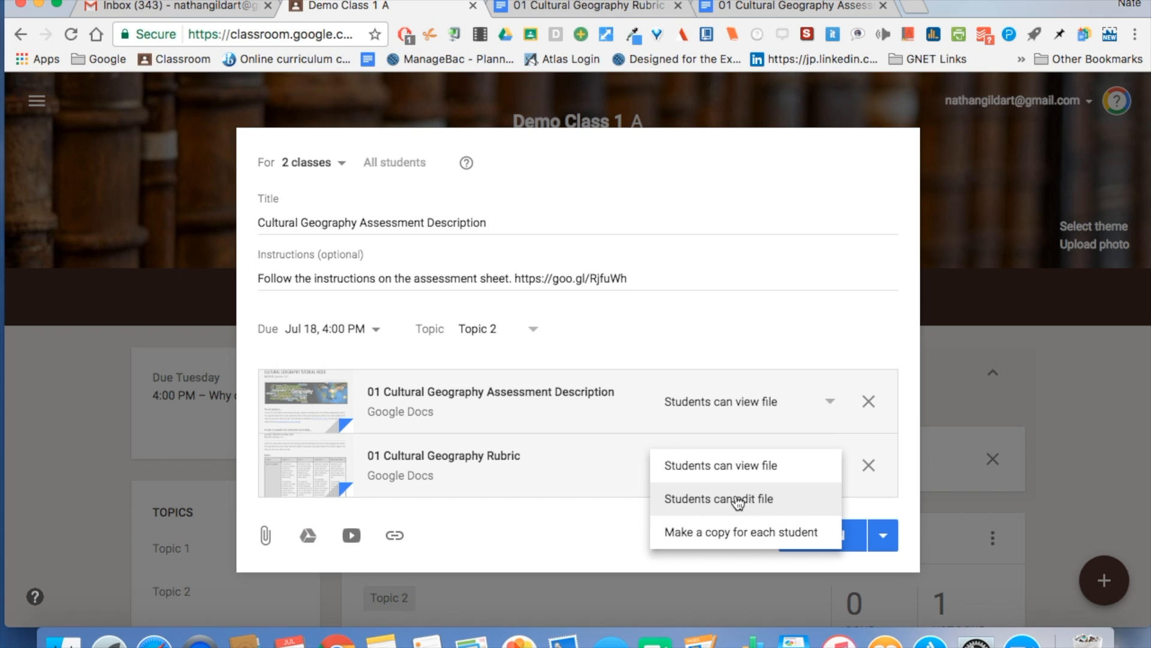
click(712, 534)
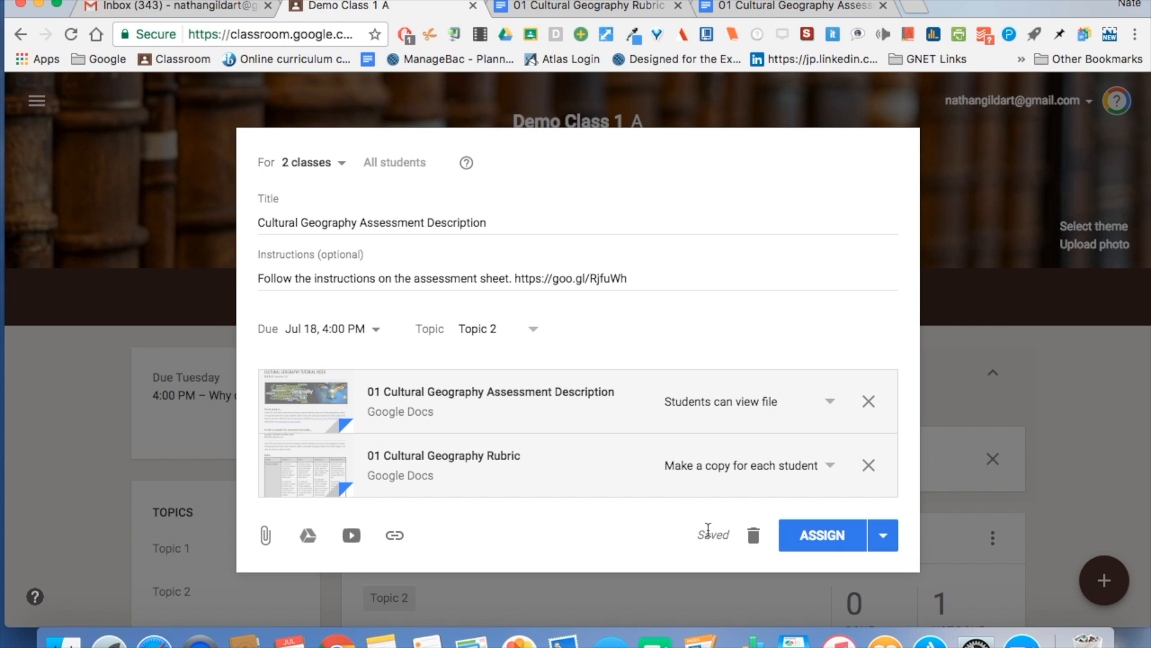
Assign the Cultural Geography assessment and open the student's copy of the rubric from the student work
click(804, 535)
click(804, 535)
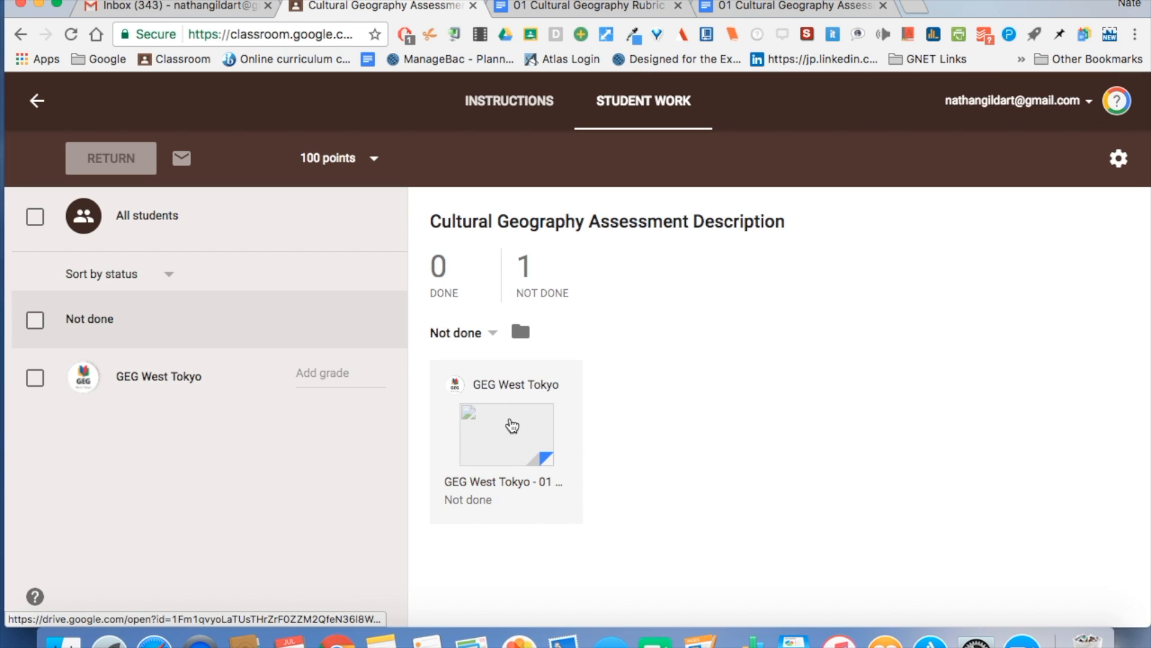
click(516, 415)
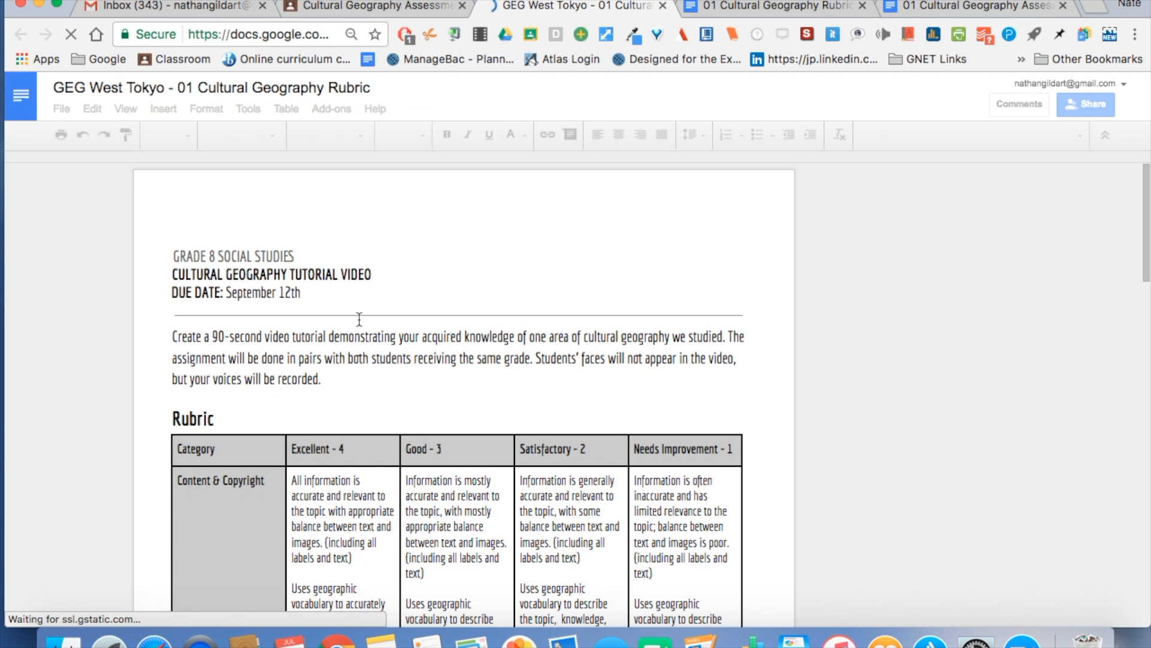
Add the text "Here" below the introductory paragraph, after an empty line, in the student's rubric copy
click(341, 378)
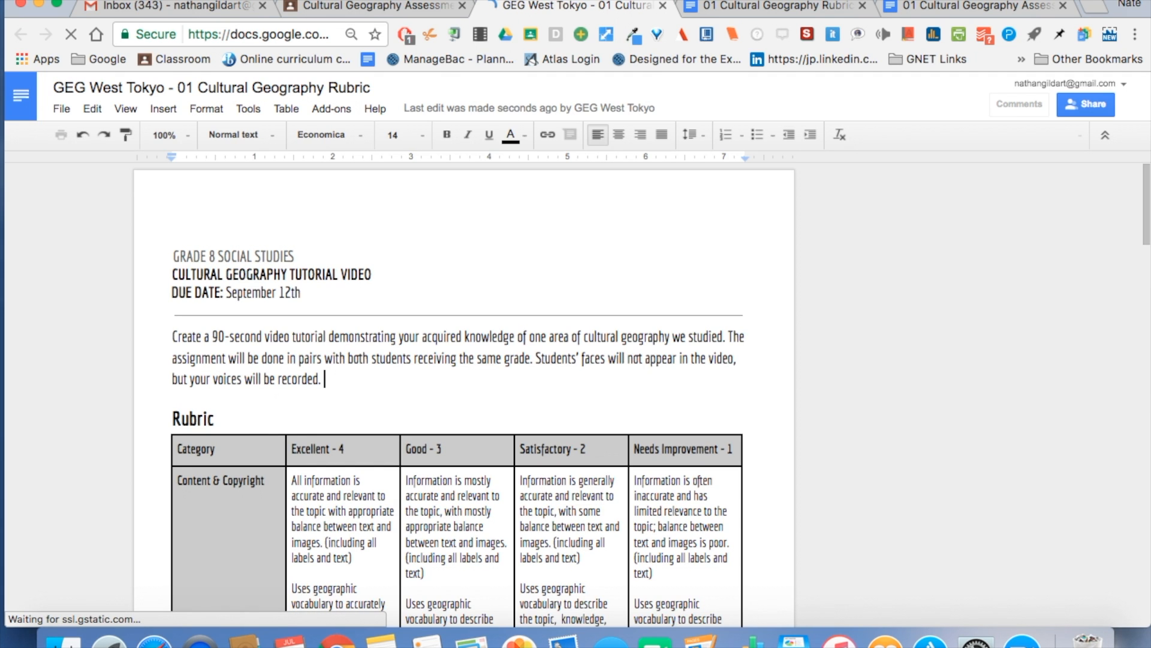
key(Return)
key(Return)
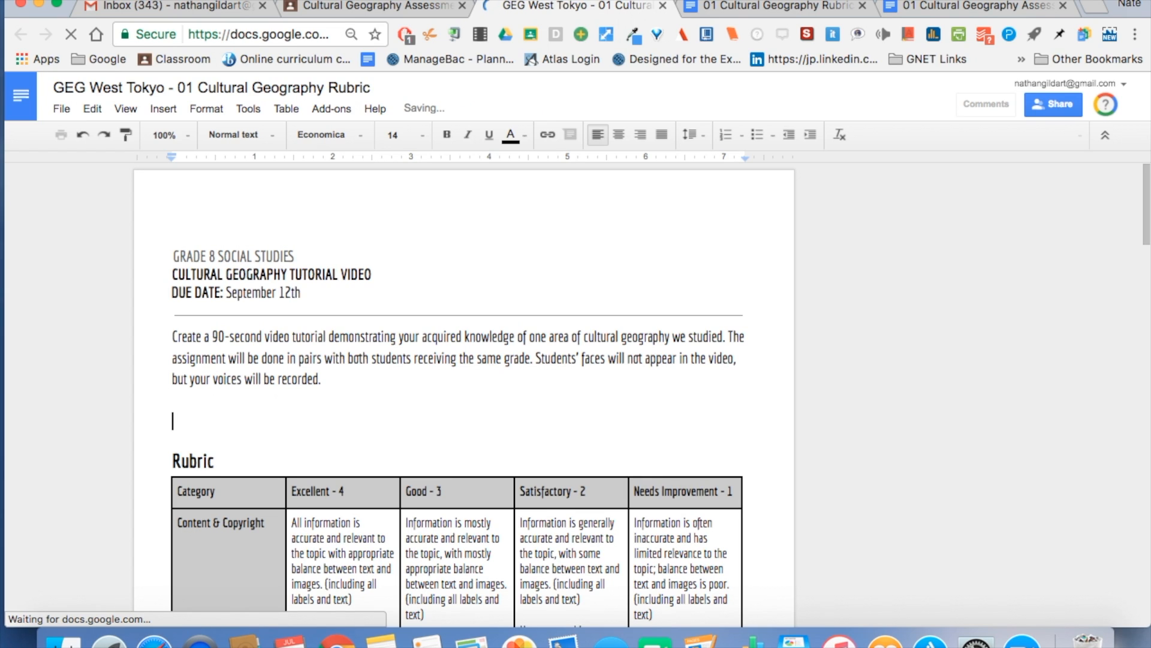
text(Here)
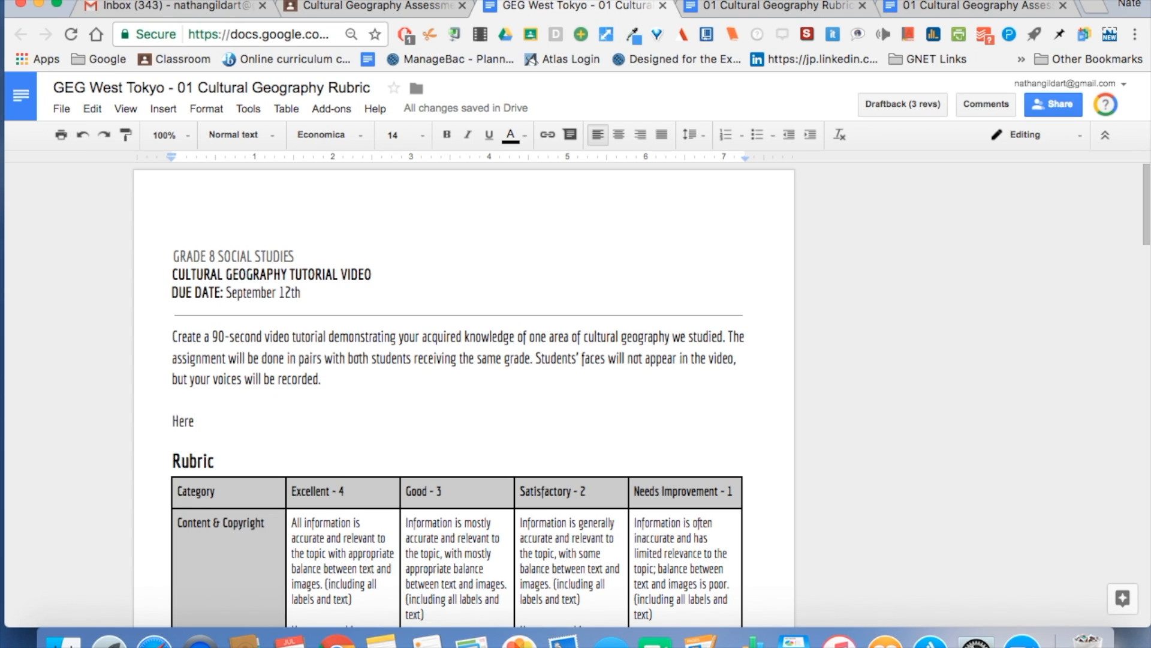
Look through the rubric down to the Student Reflection box and place the text cursor in it
scroll(339, 411, down, 5)
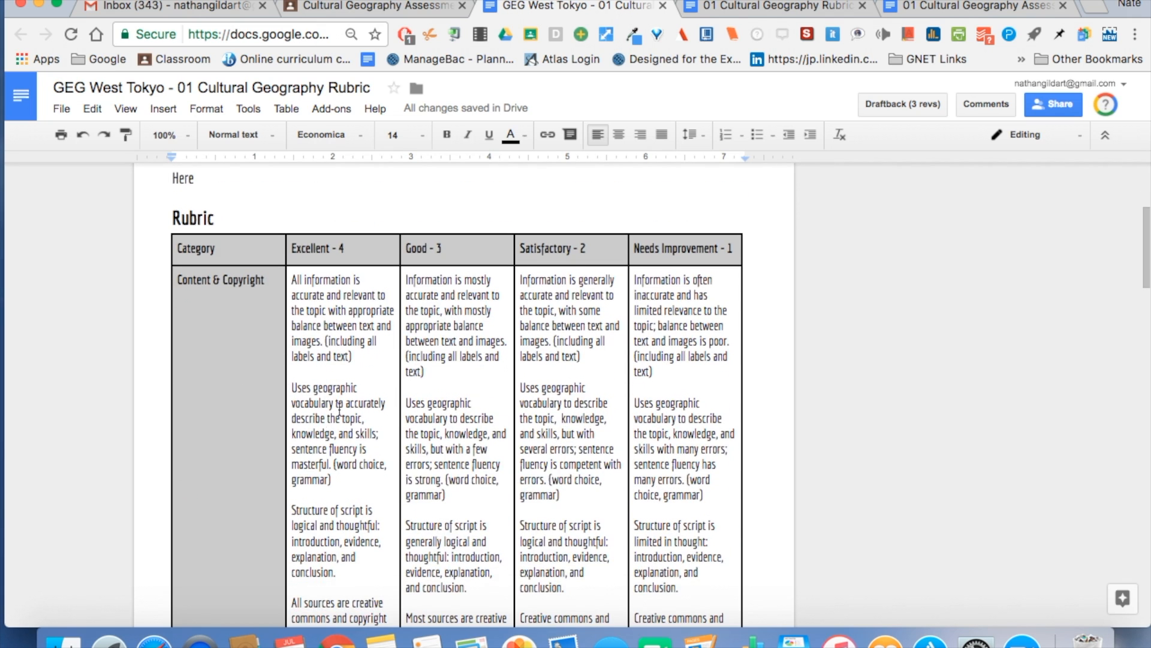
scroll(340, 411, down, 20)
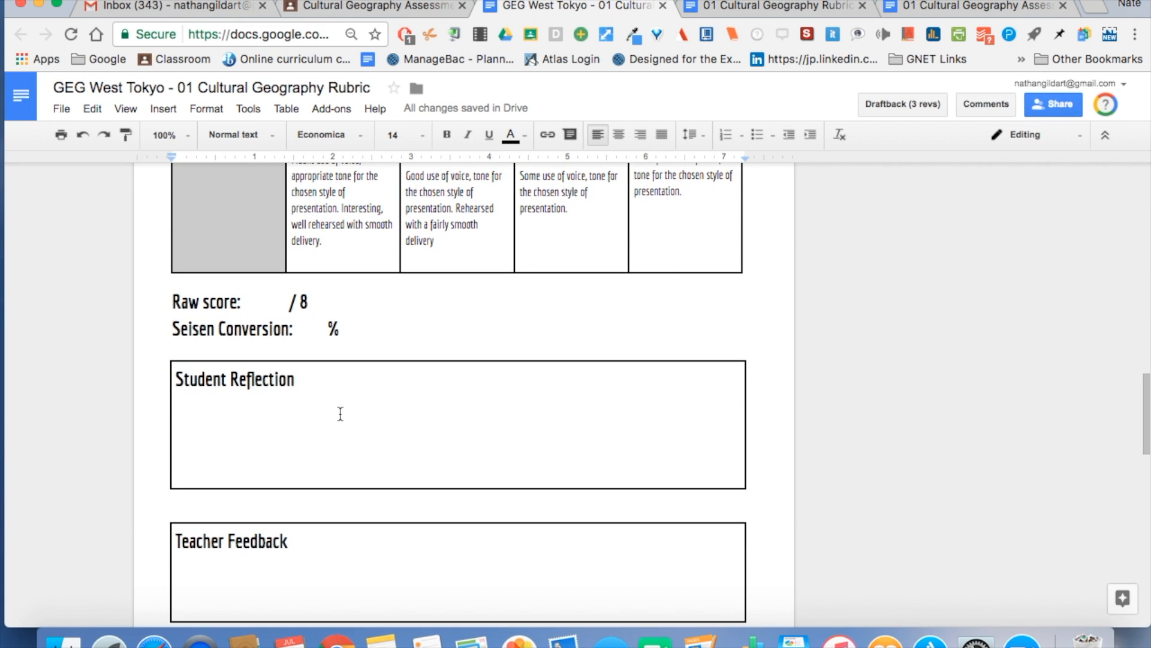
click(340, 413)
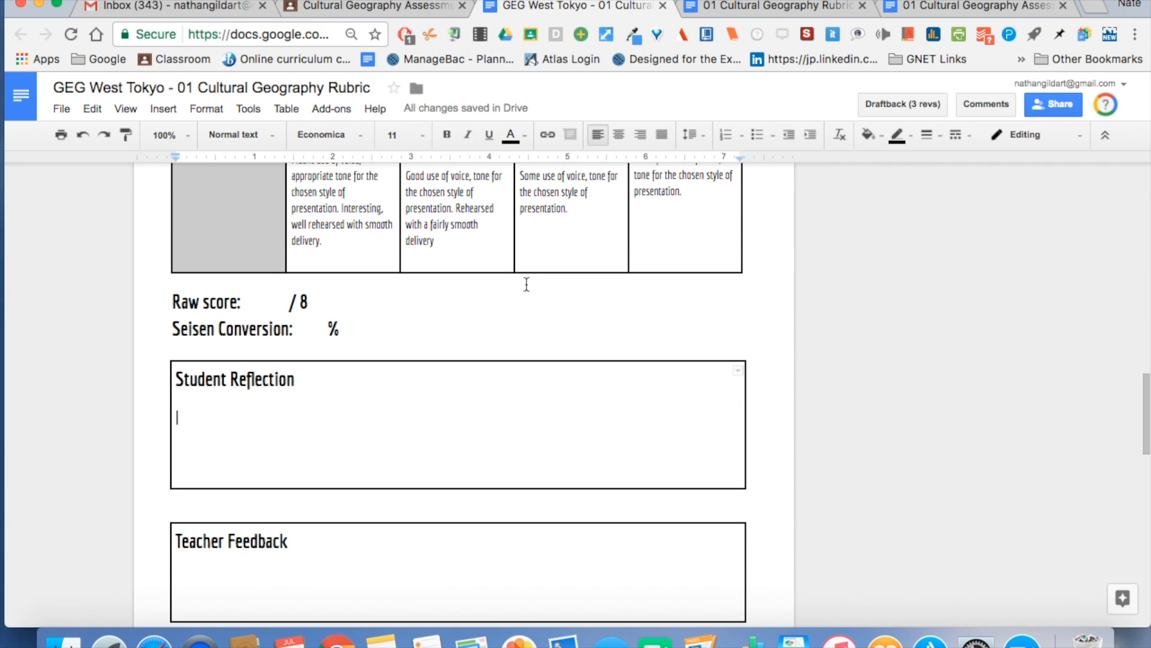
Return to the assignment's student work page and set its point value to Ungraded
click(425, 9)
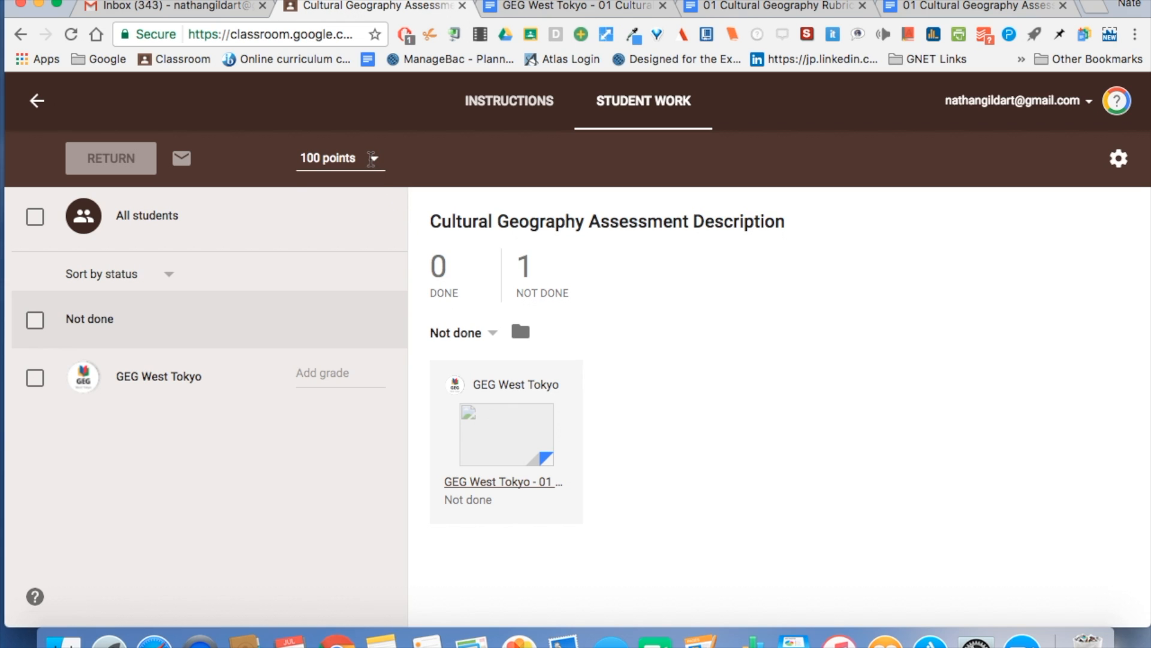
click(373, 158)
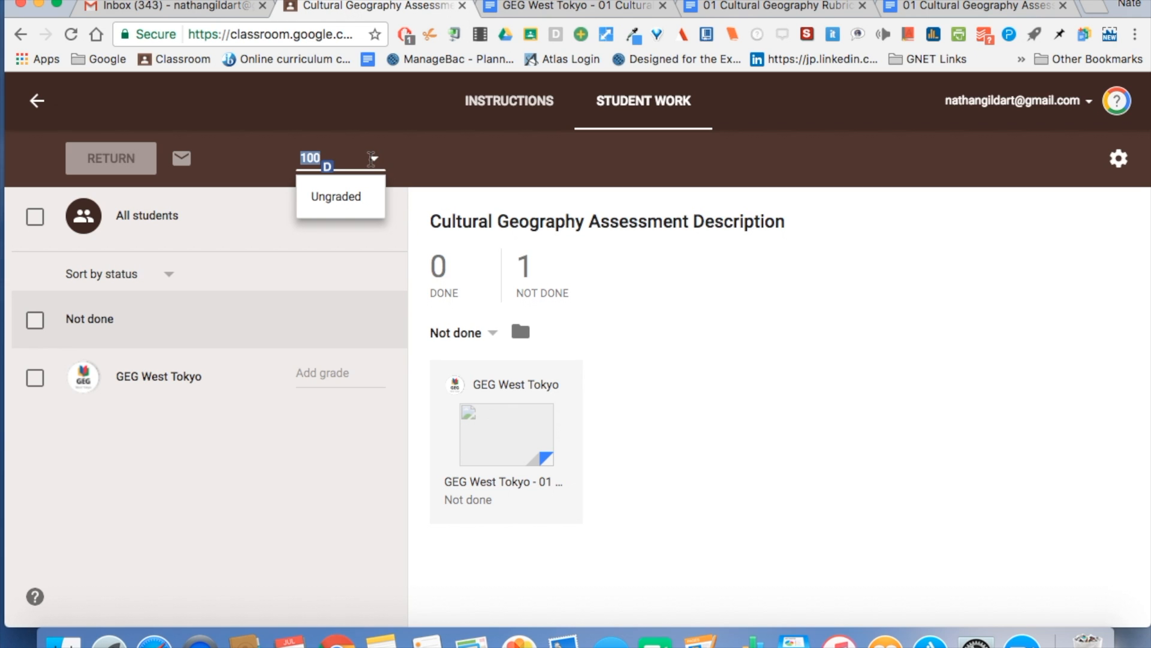
click(336, 193)
click(702, 394)
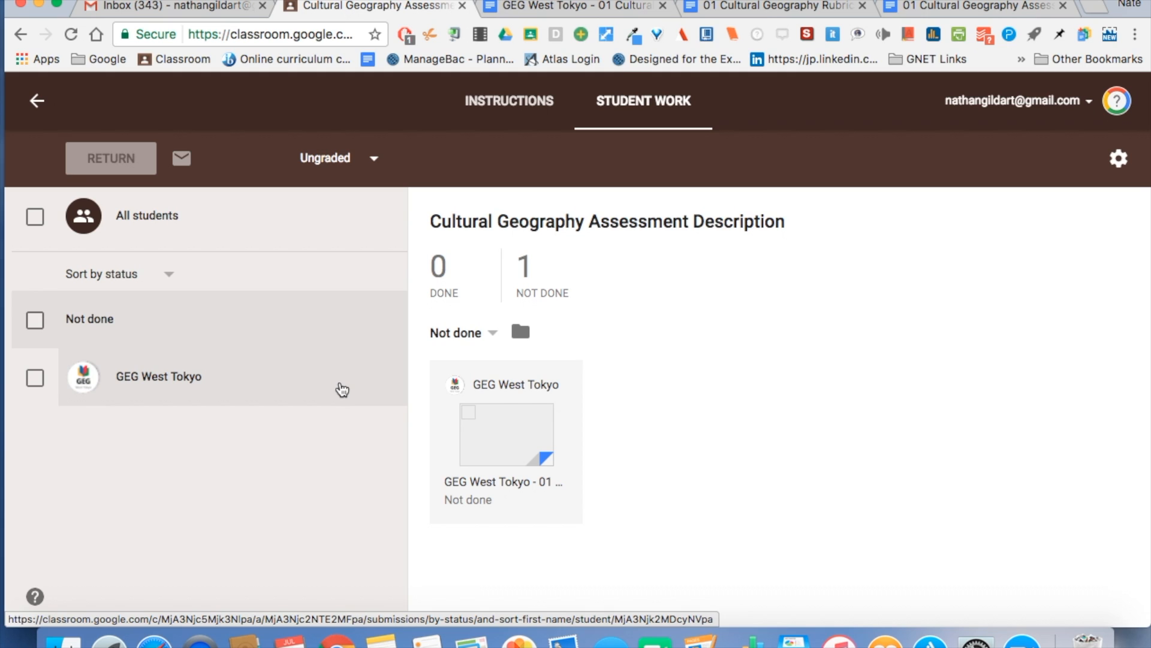
Set the assignment's point value to 32 points and confirm the update
click(348, 160)
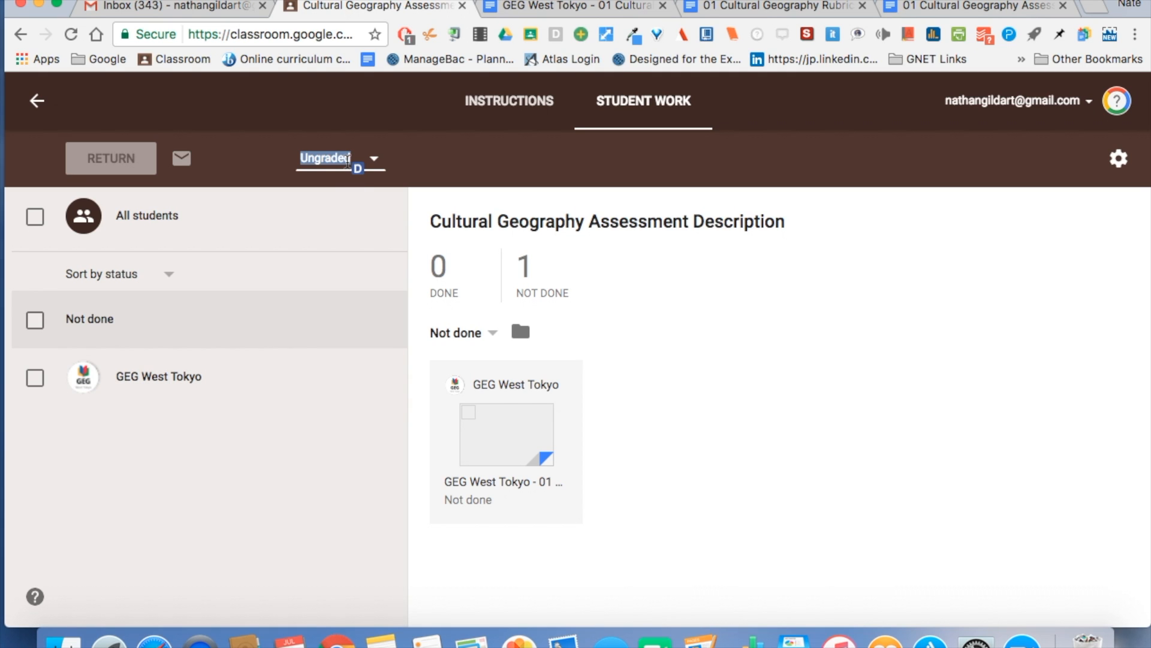
click(359, 159)
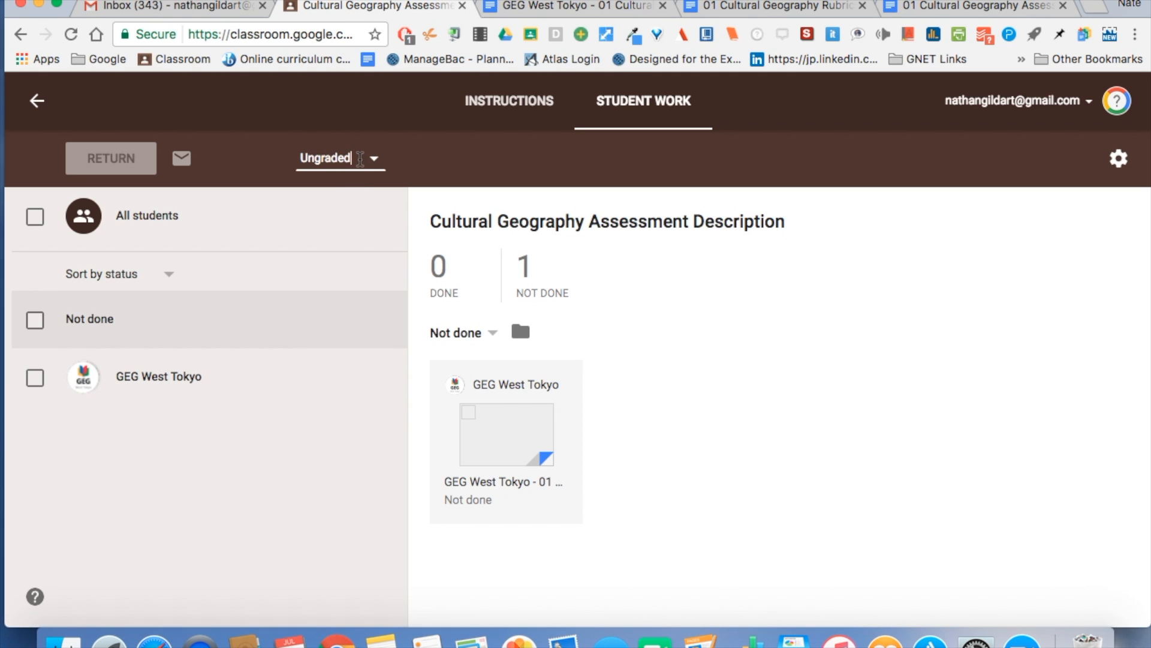
double_click(360, 159)
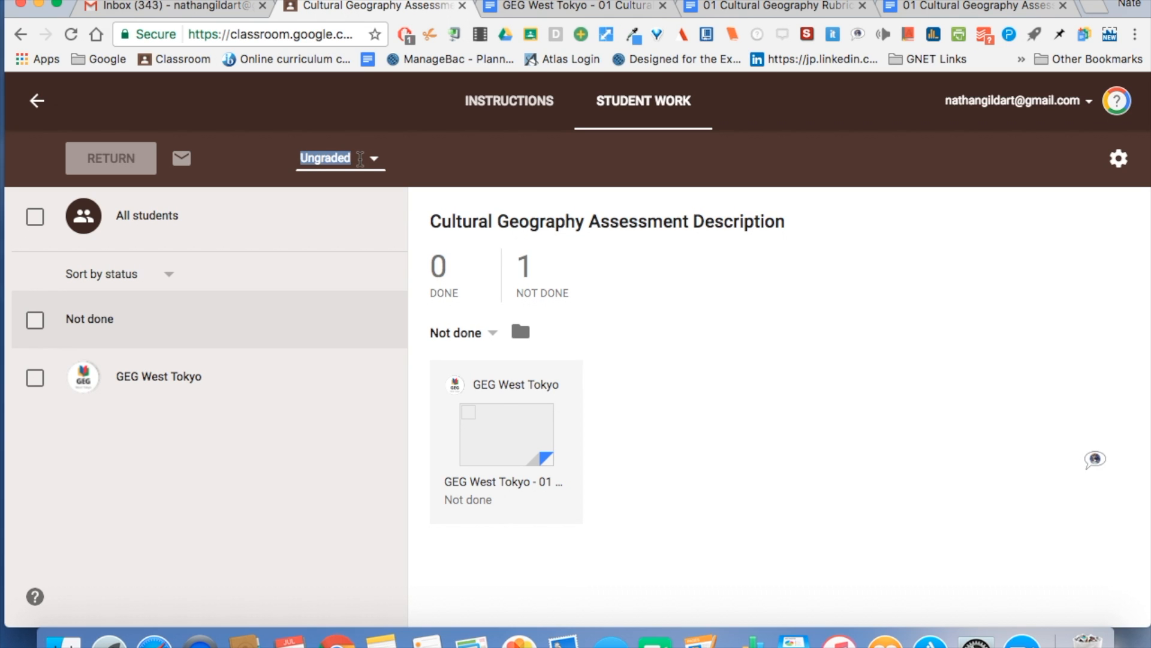
text(32)
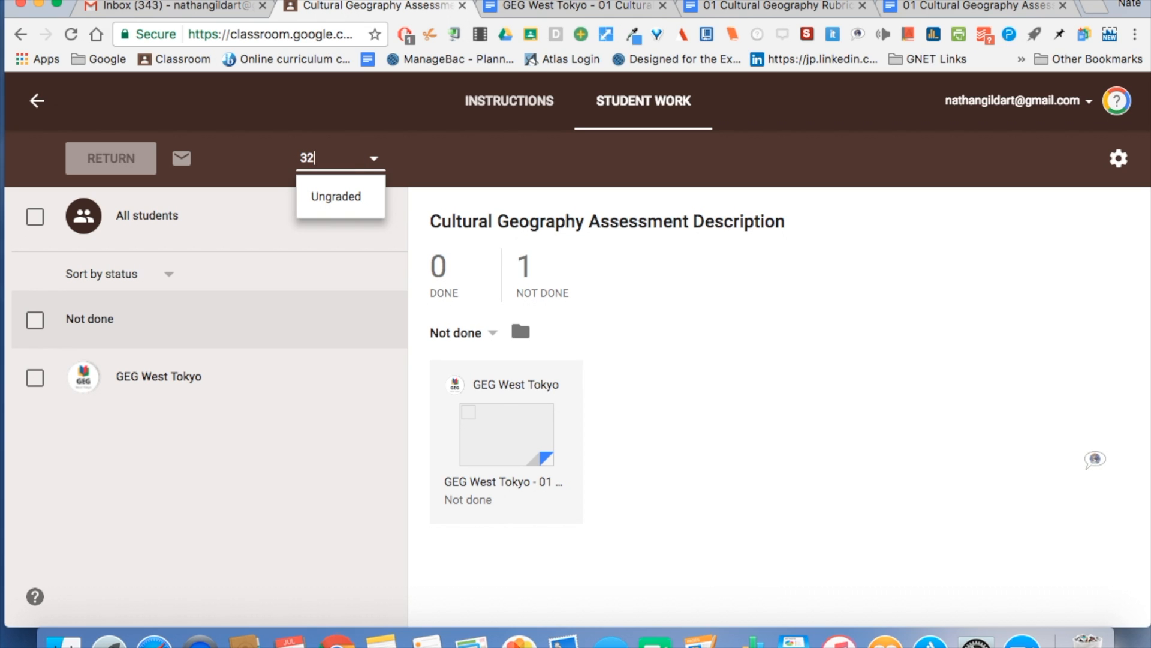
key(Return)
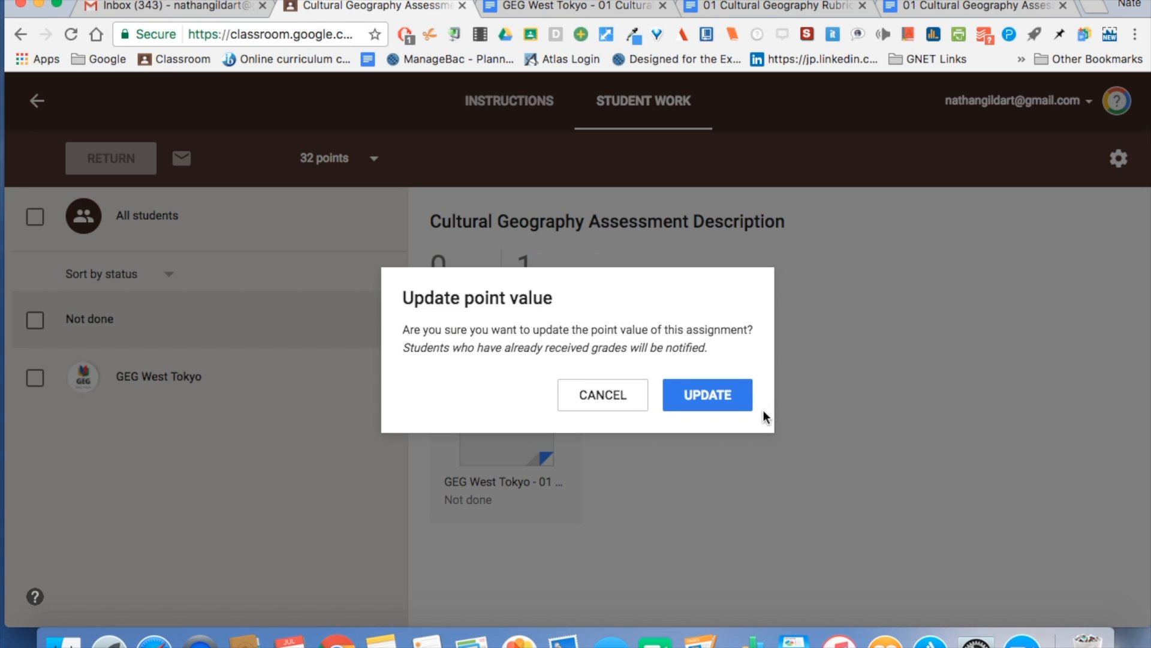
click(719, 398)
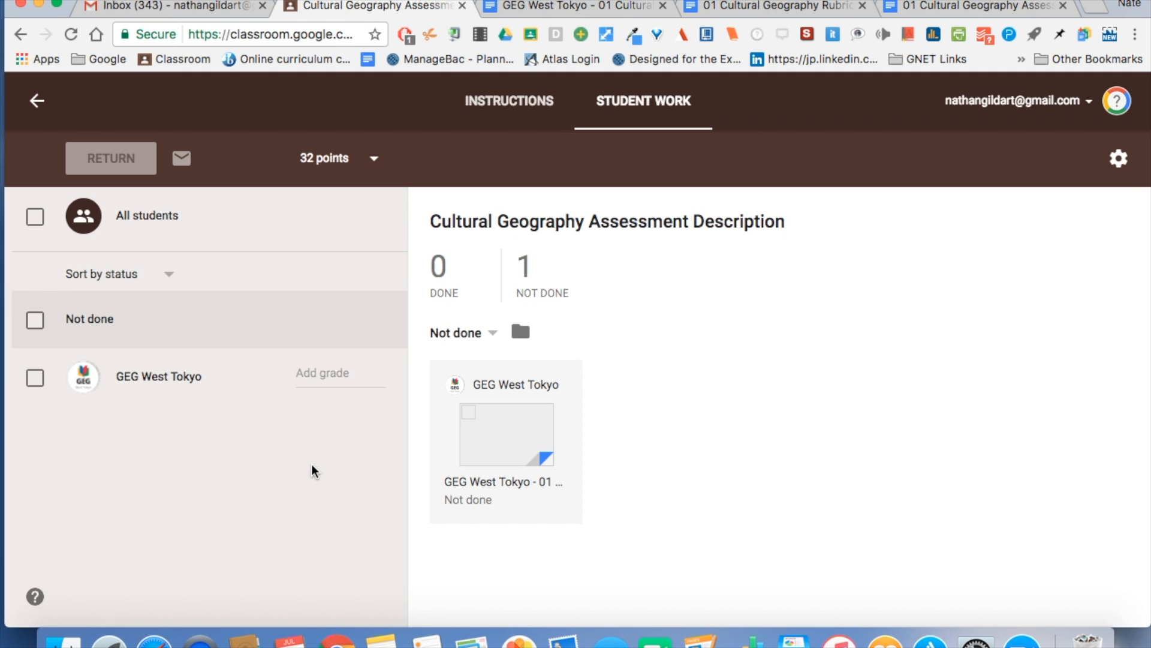
Give the student's Cultural Geography work a grade of 30 out of 32
click(322, 375)
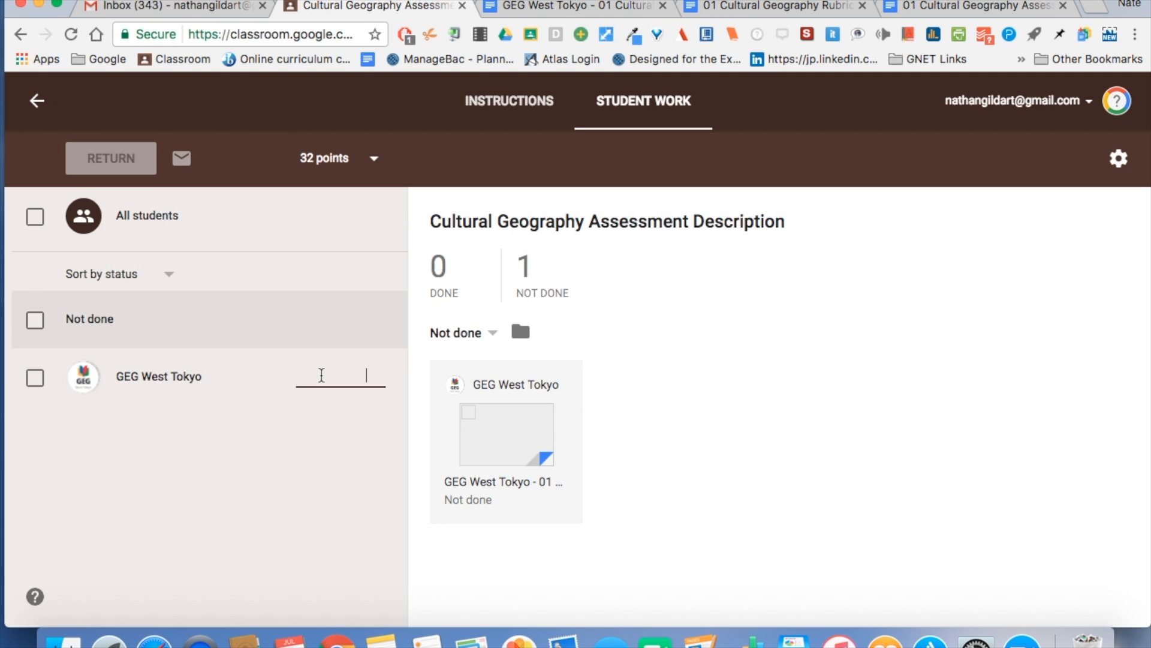
text(30/32)
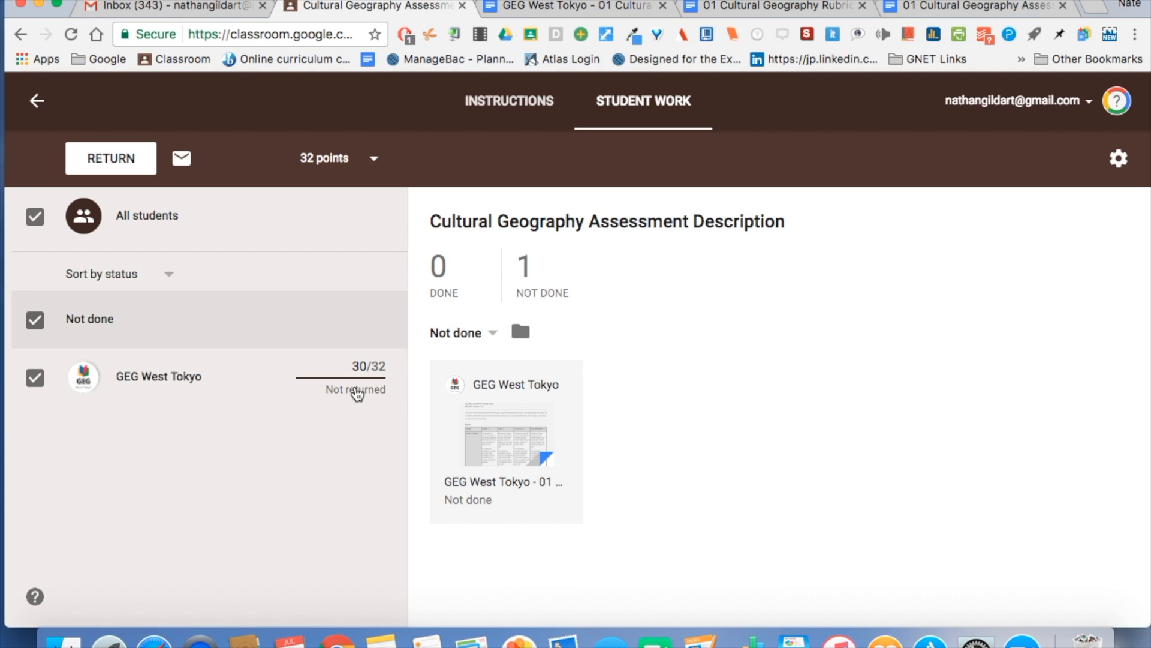
click(352, 457)
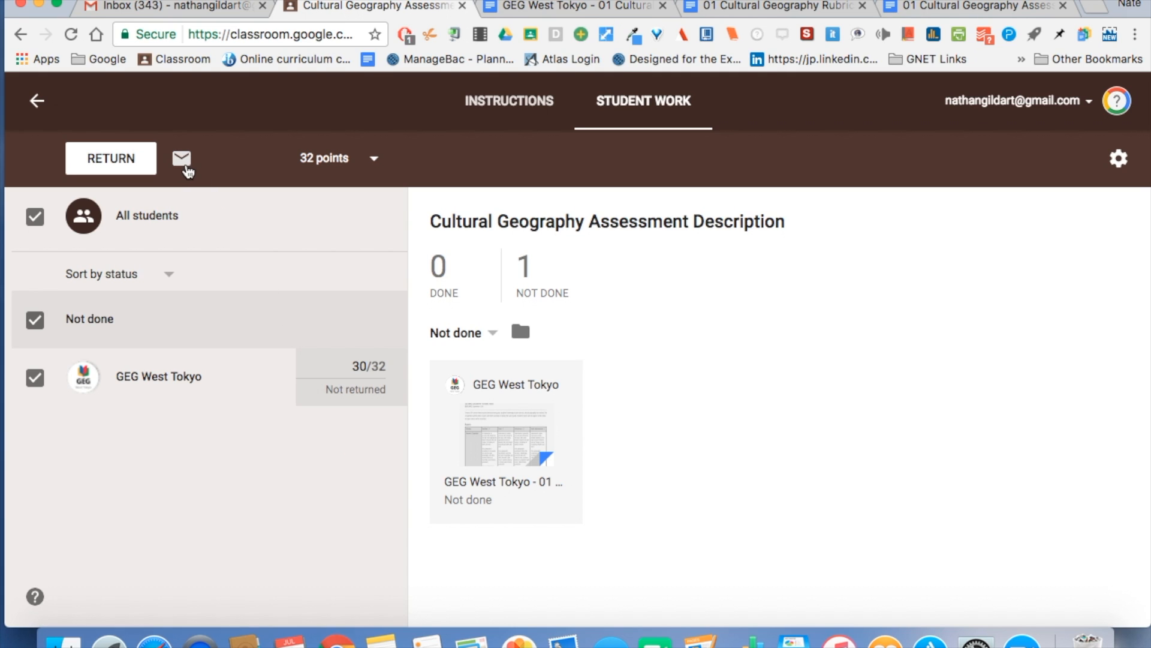
Open an email draft to the graded student, close it unsent, and clear the selection of all students
click(181, 159)
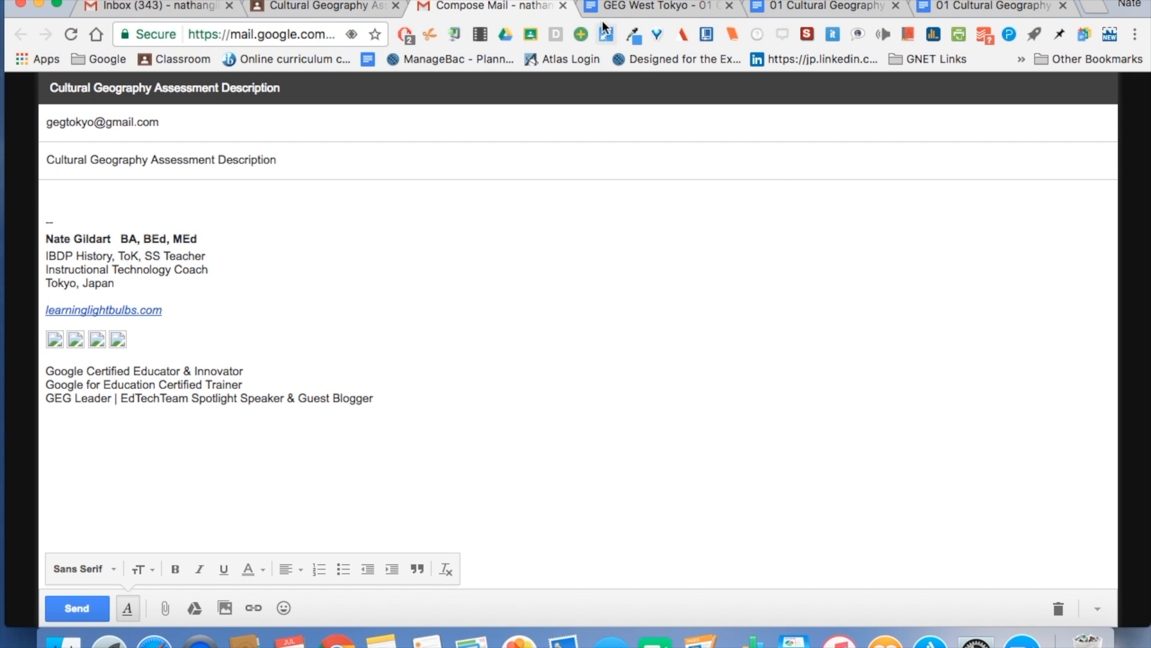
click(562, 6)
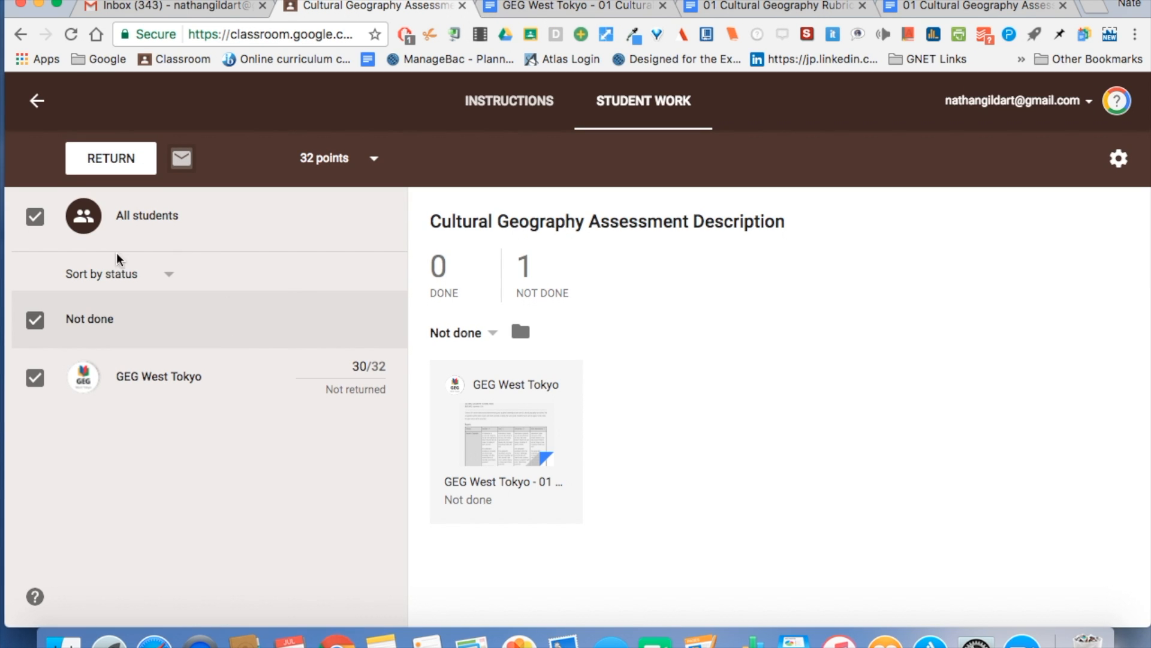
click(35, 216)
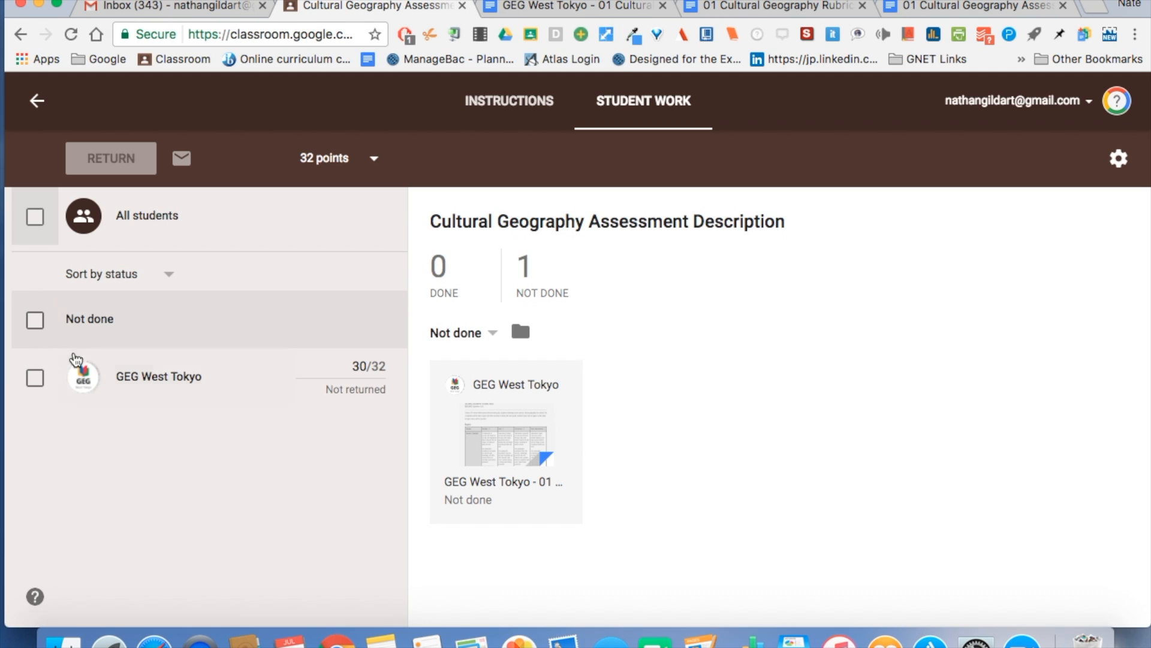
Select the student and return the unsubmitted assignment with its grade, leaving the private comment empty
click(38, 379)
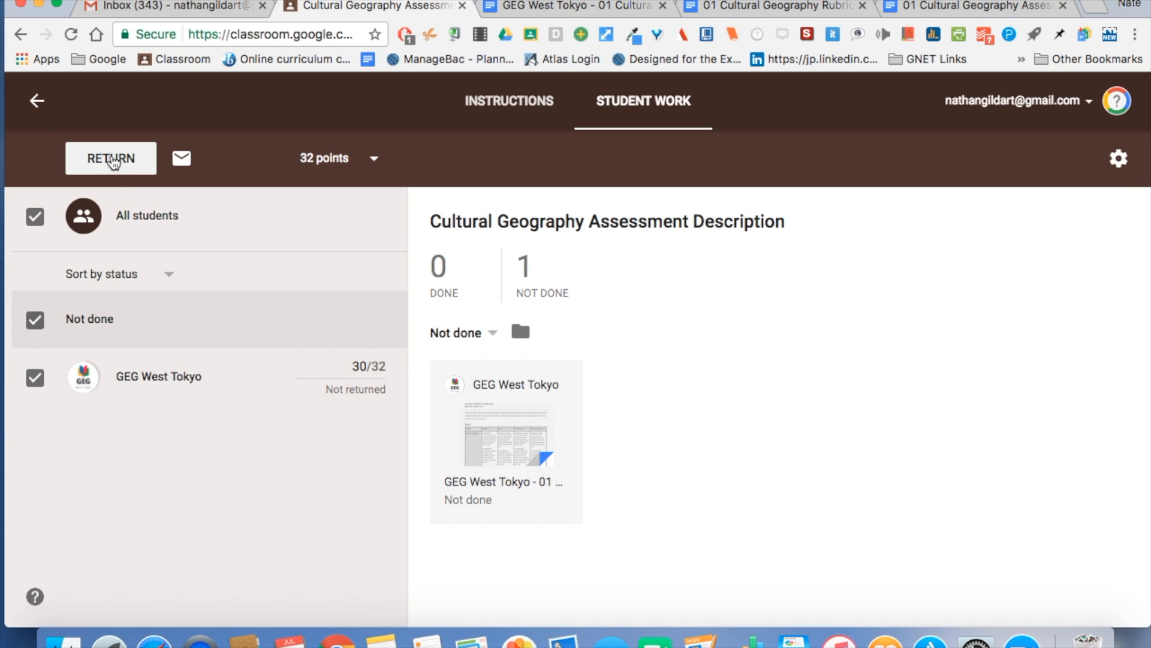
click(112, 159)
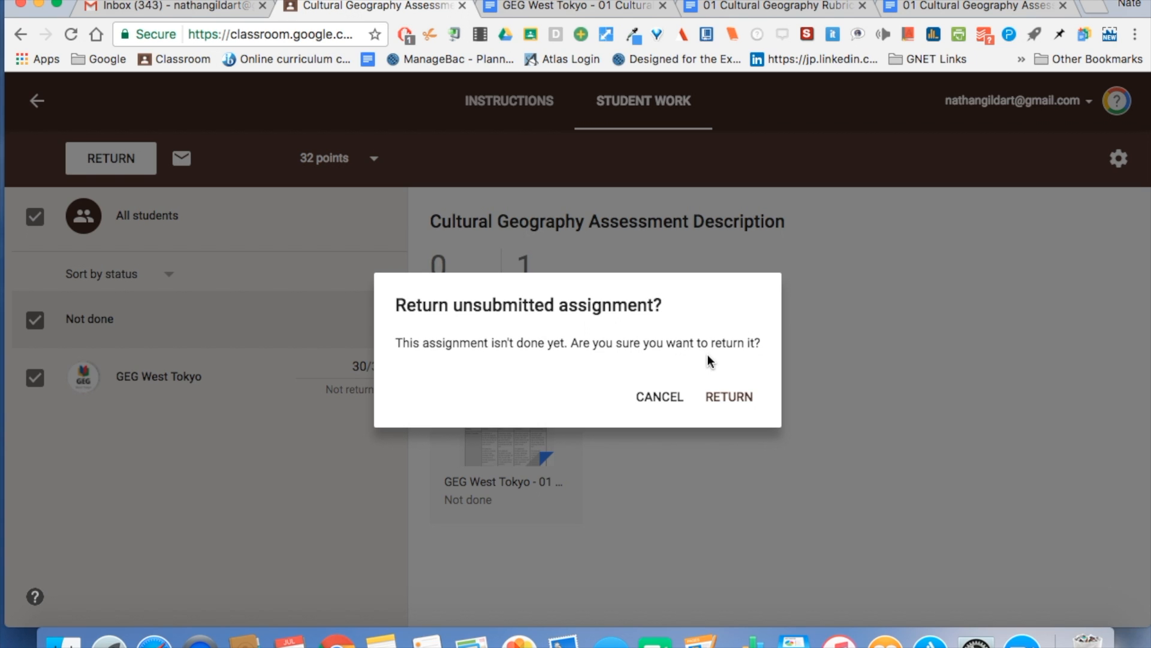
click(726, 396)
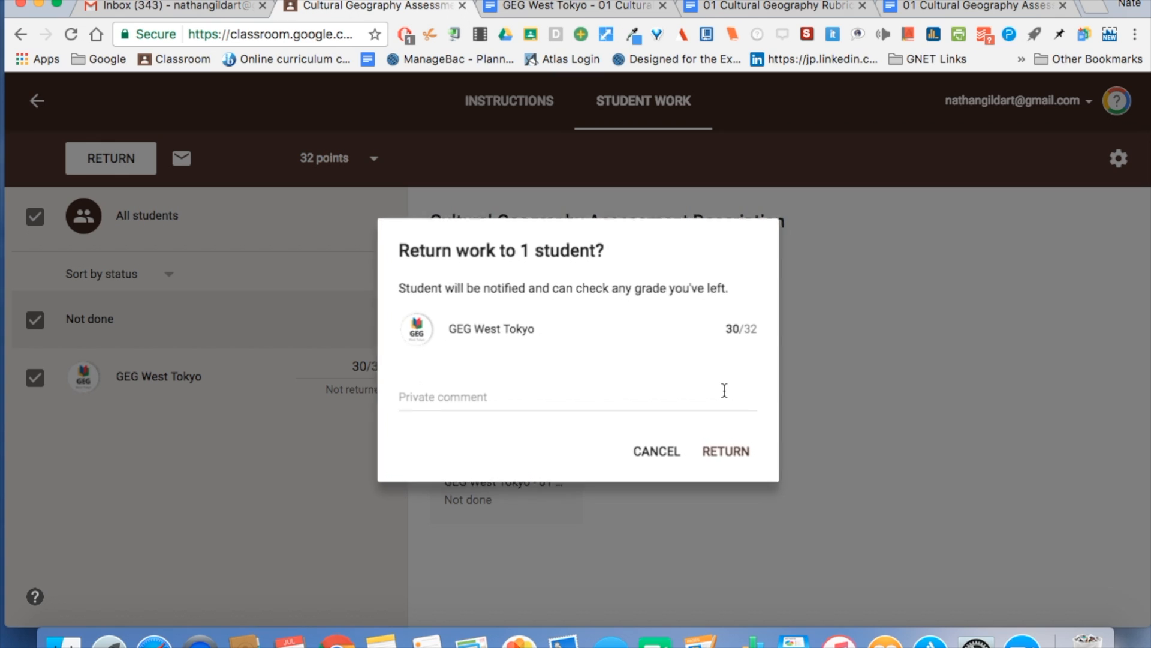
click(678, 404)
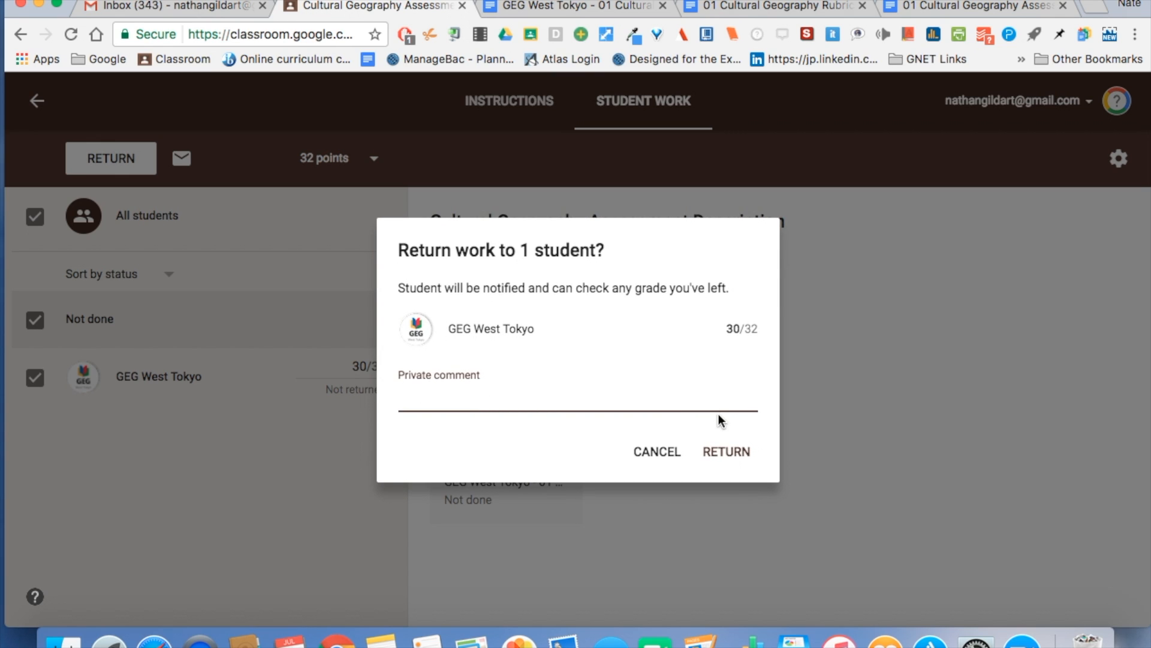
click(714, 454)
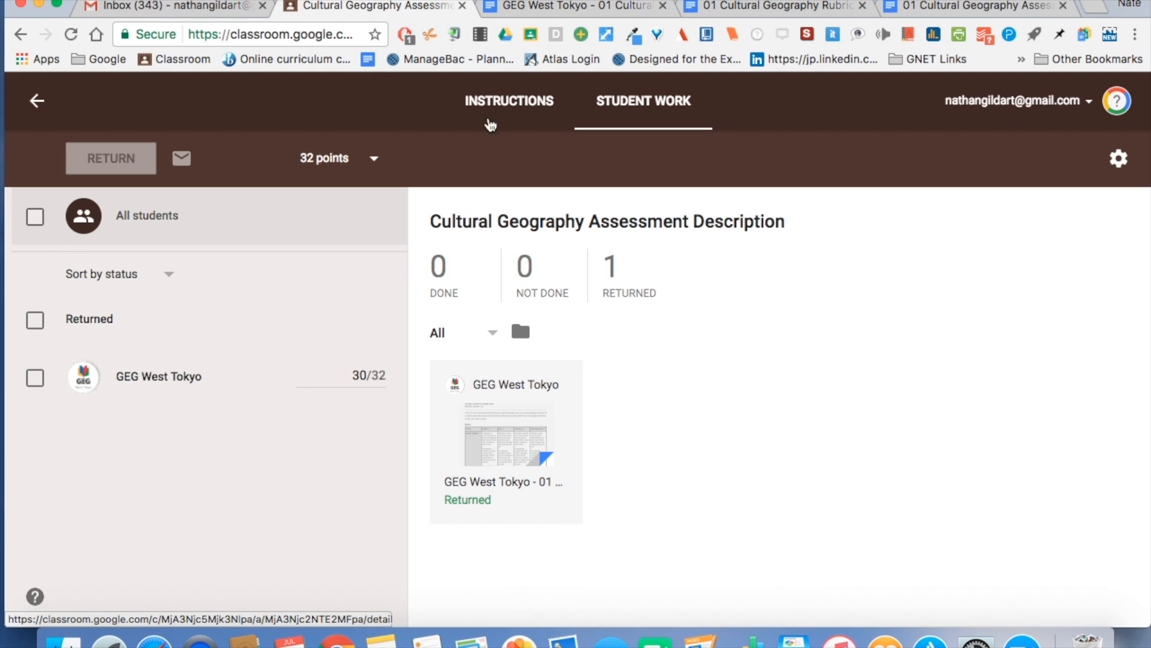
Look at the assignment's instructions and edit option, and view all due work from the class stream
click(494, 105)
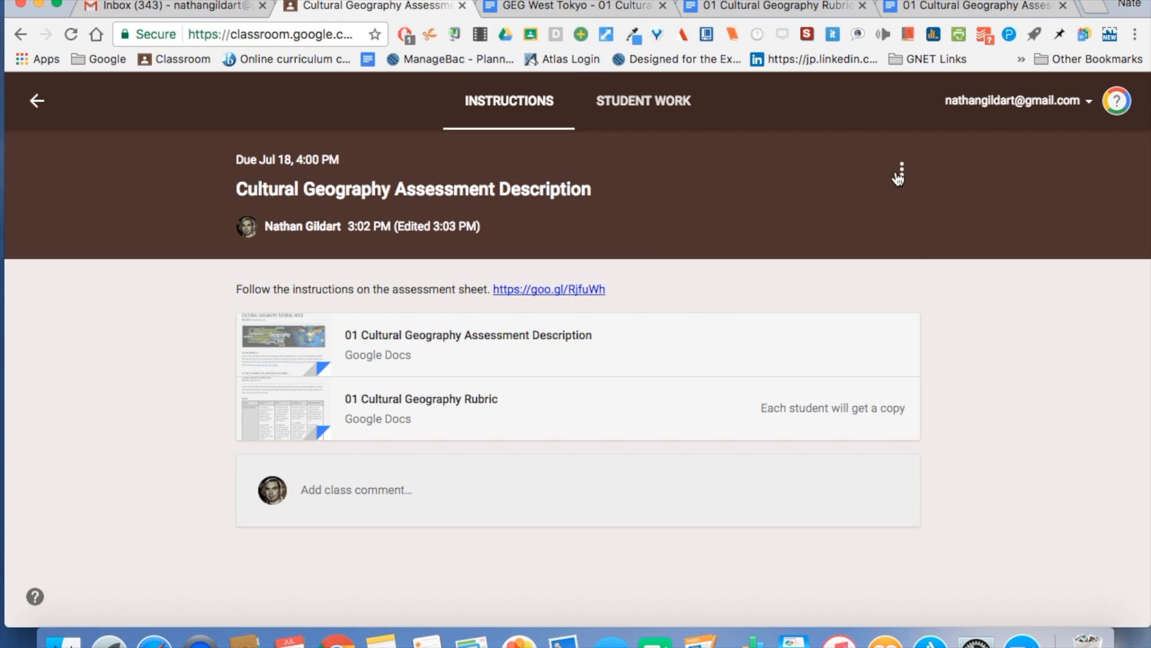
click(901, 174)
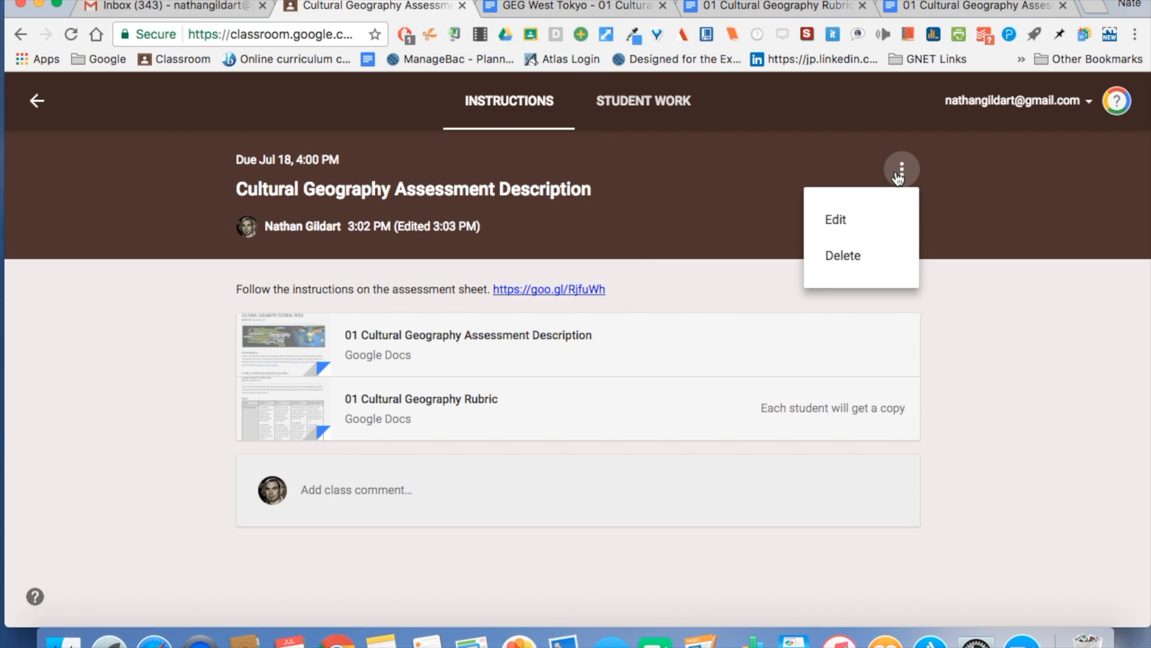
click(843, 219)
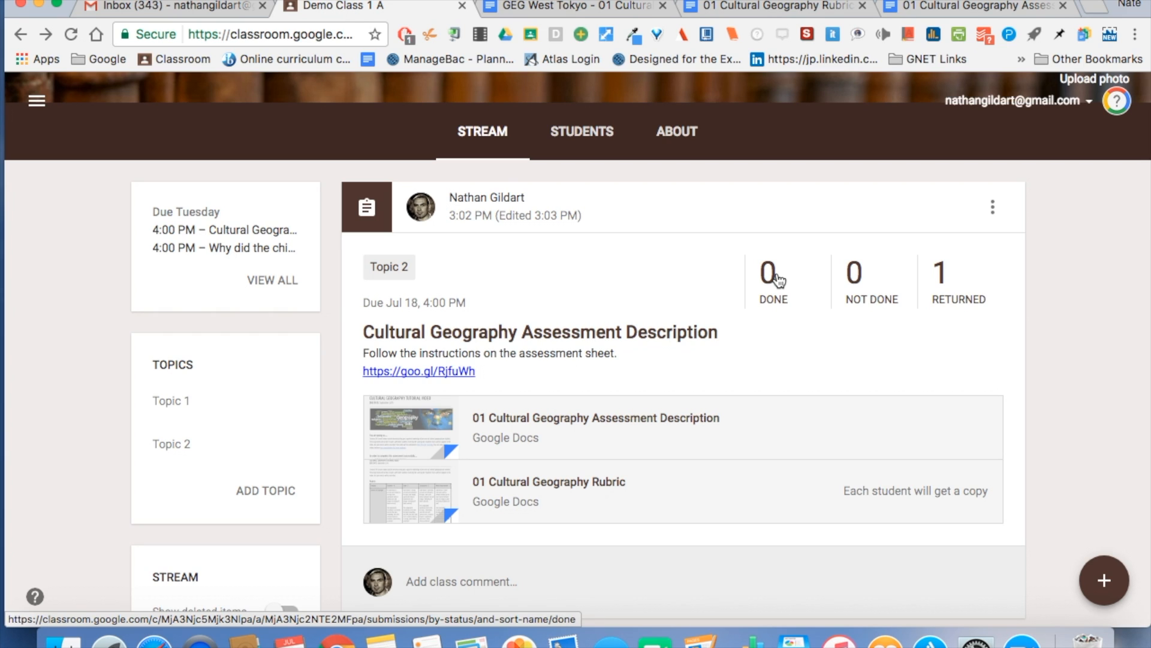
click(276, 281)
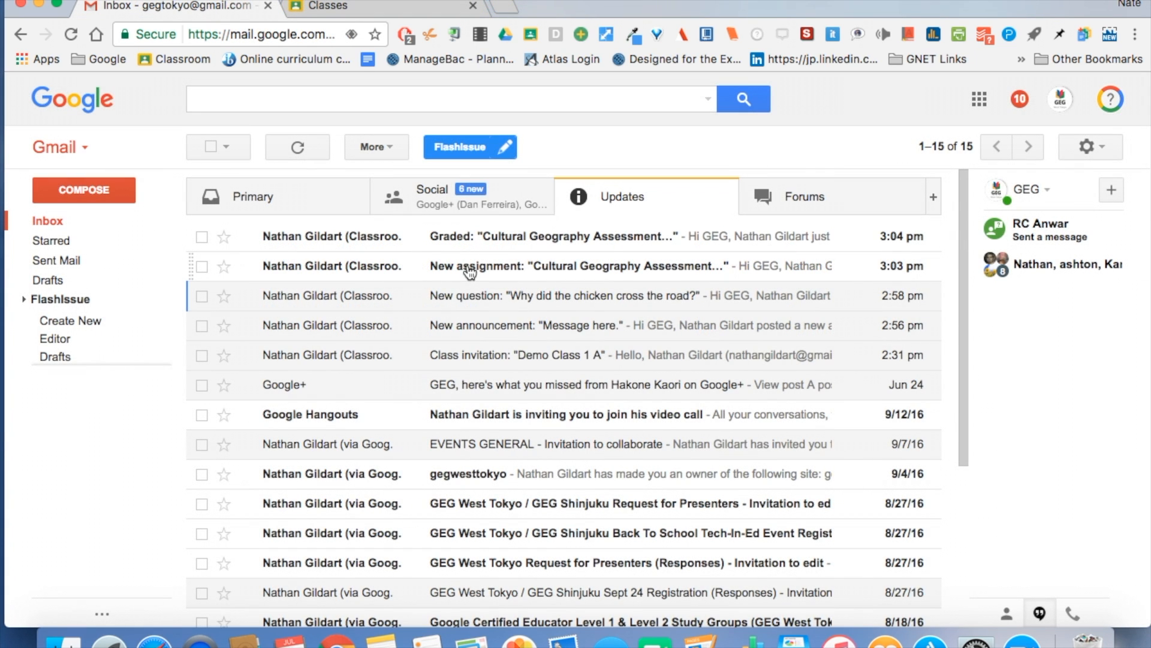
In the student's inbox, open the new Cultural Geography assignment notification and follow it to the assignment
click(470, 271)
scroll(681, 496, down, 5)
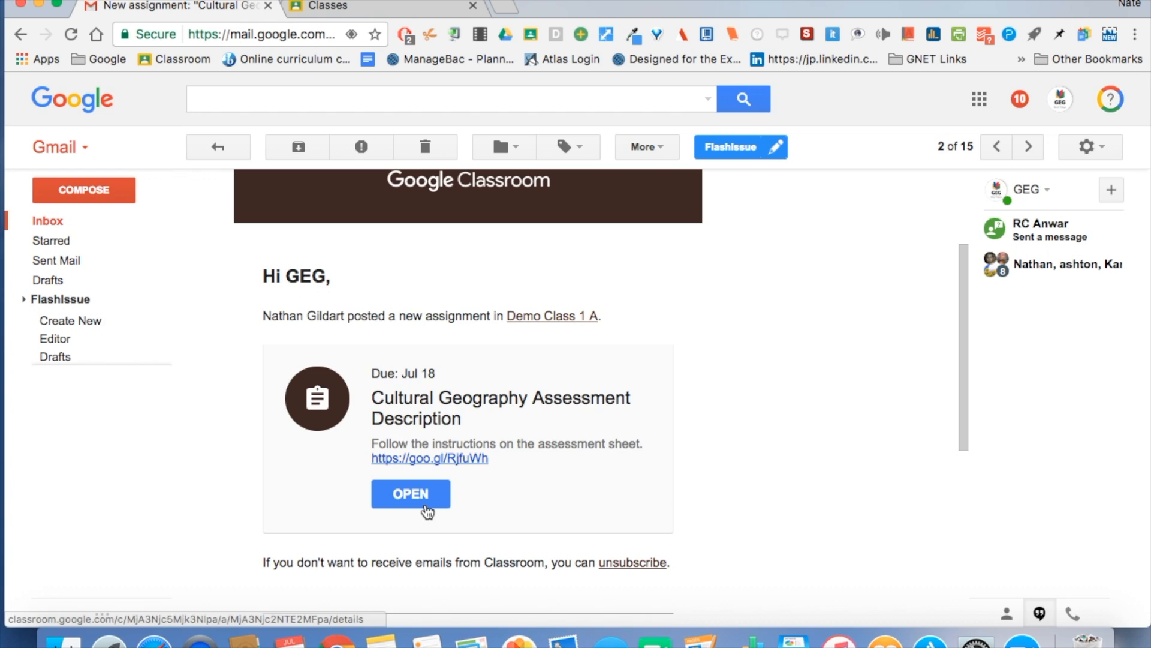
click(428, 511)
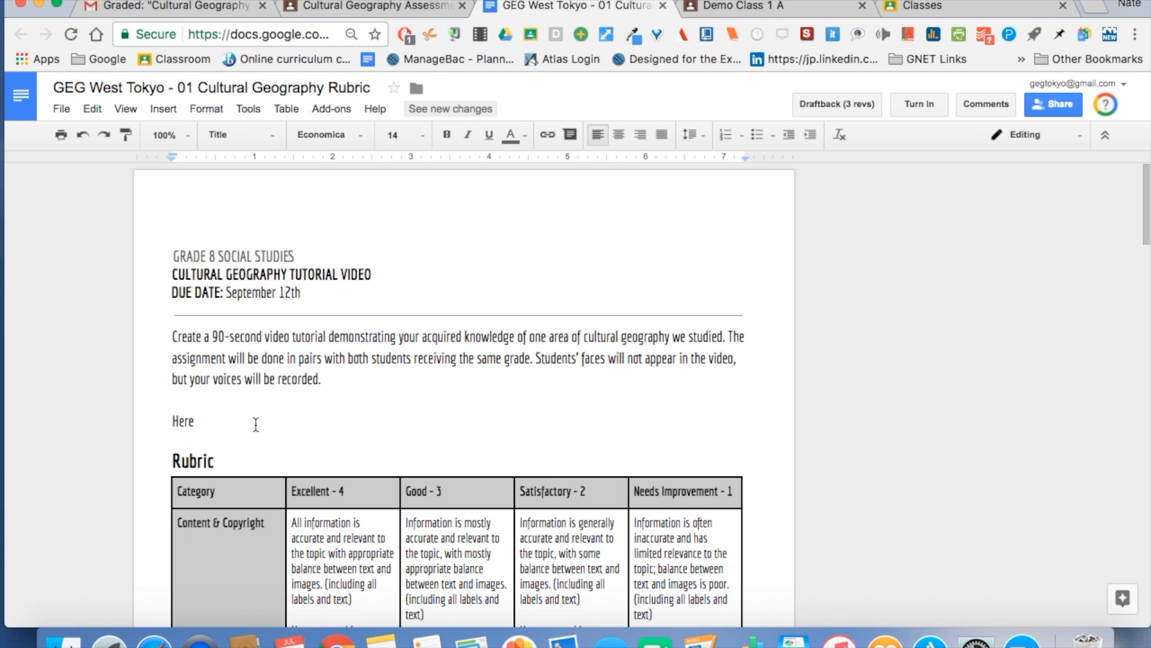
Highlight the word "Here" in the student's rubric copy and turn in the document for the assignment
click(255, 424)
drag(255, 424, 166, 426)
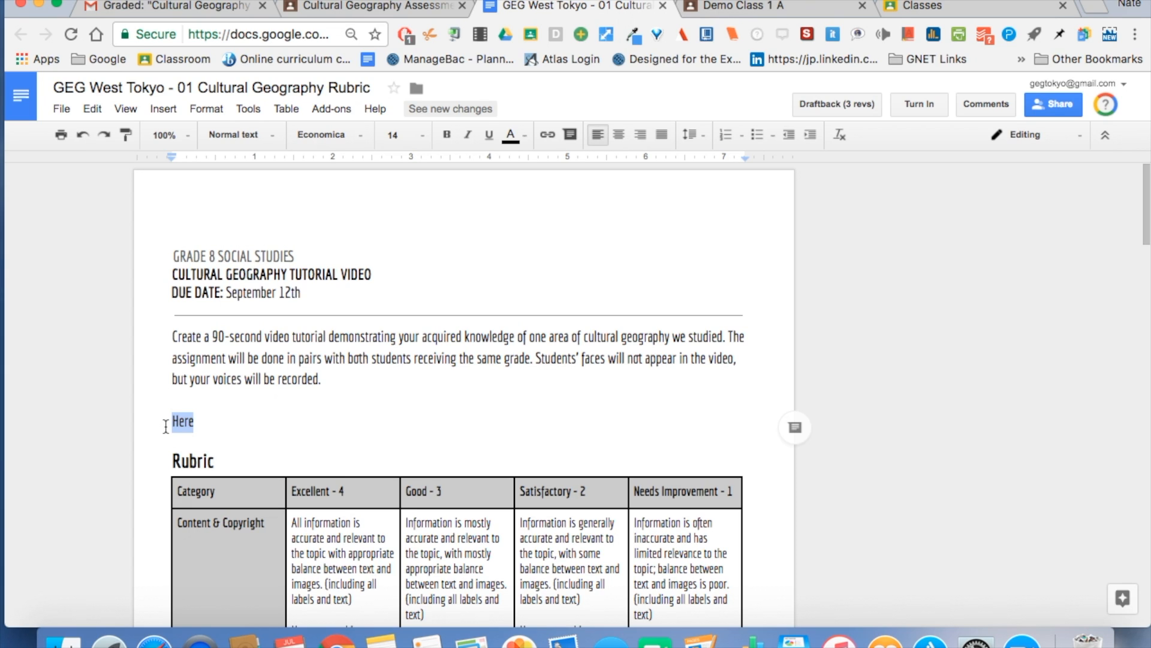
click(934, 112)
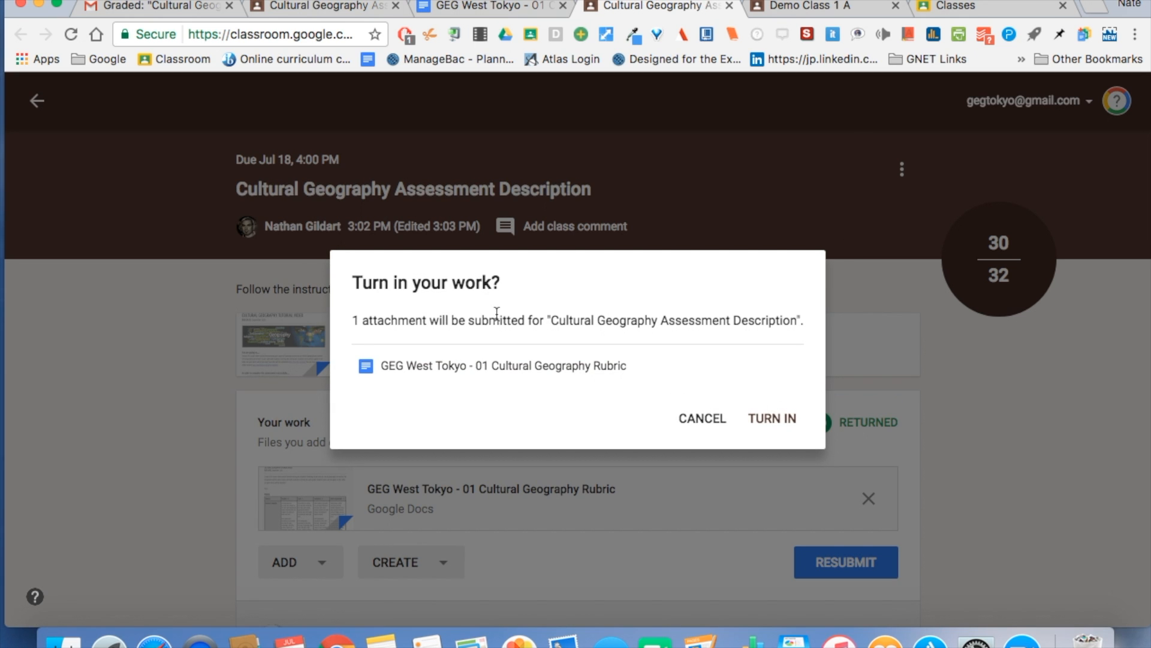
click(769, 420)
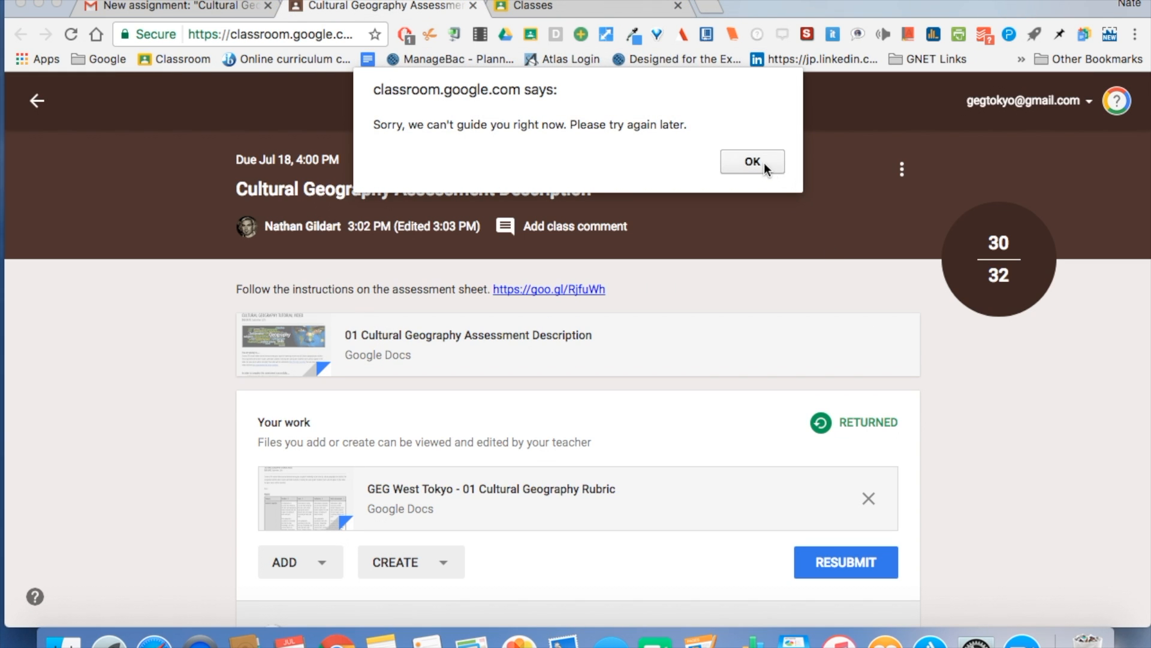
Dismiss the site alert and look over the options for creating and adding files to the student's work
click(753, 162)
scroll(962, 414, down, 2)
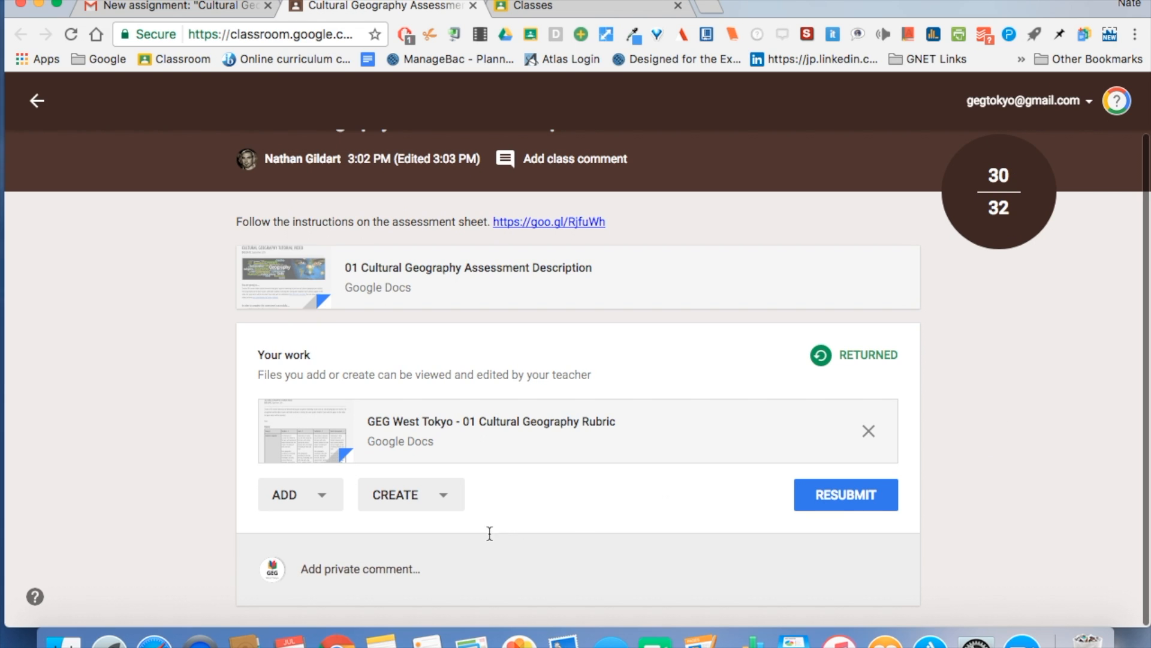
click(436, 495)
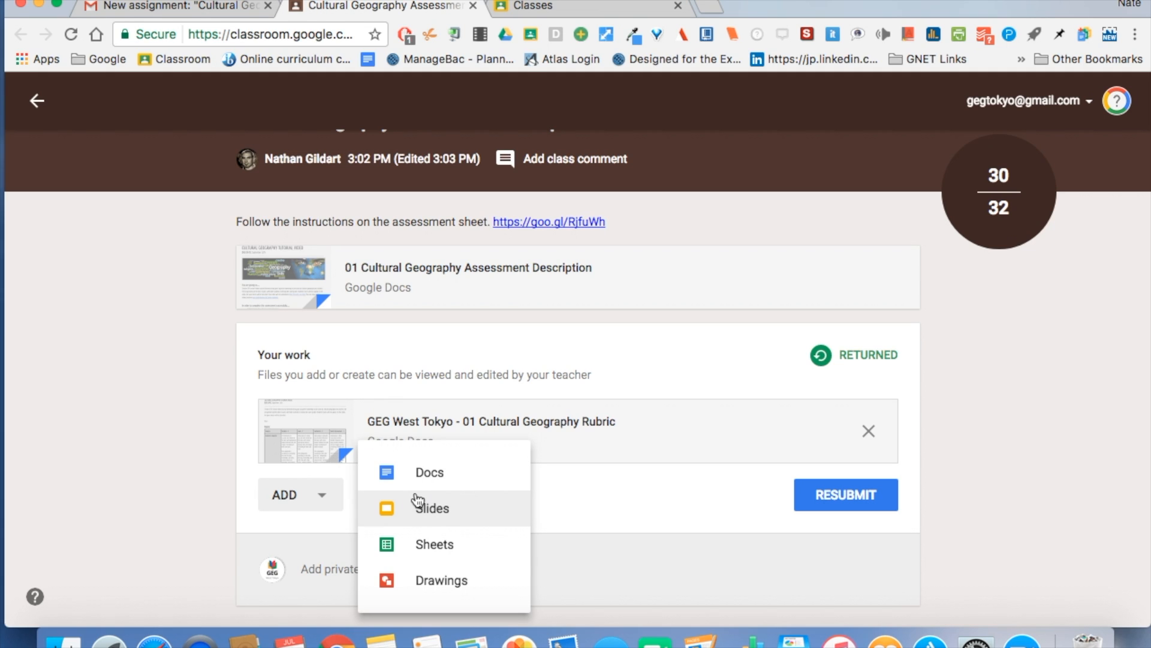
click(629, 495)
click(330, 501)
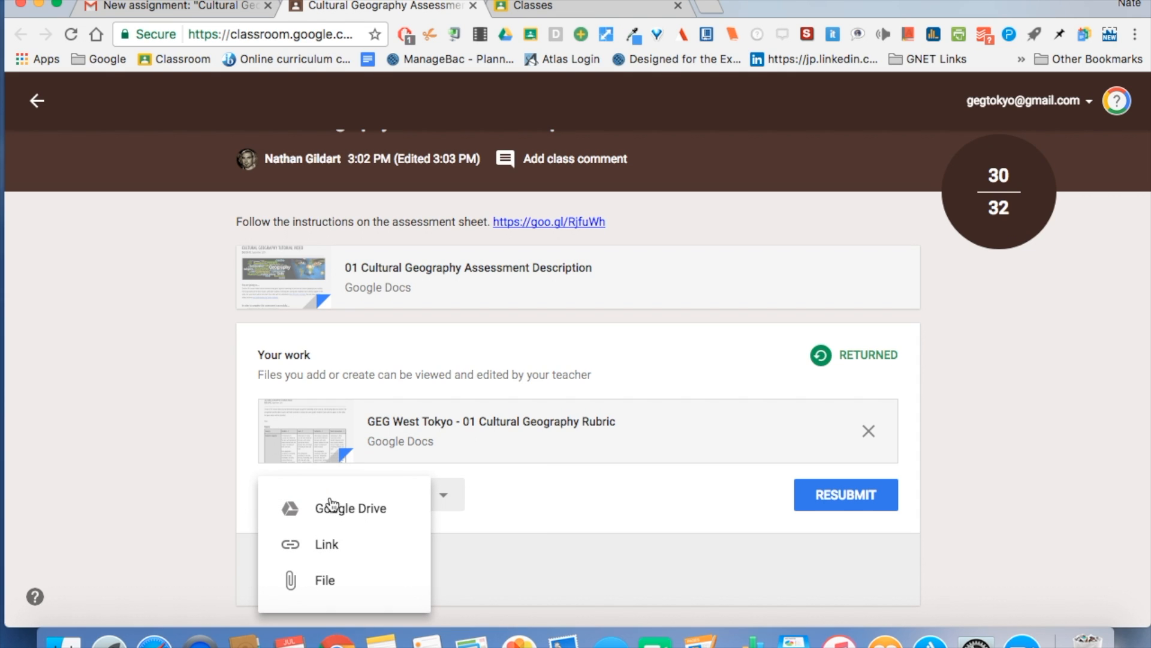
click(538, 503)
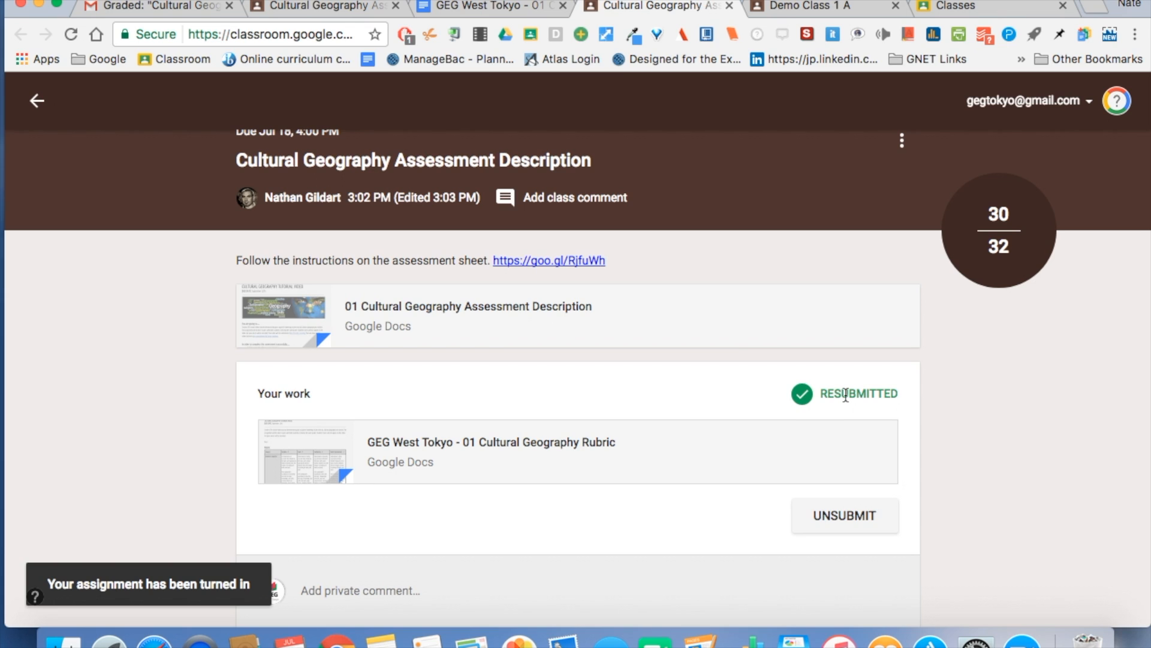
Unsubmit the student's assignment and check the options for adding and creating attachments
click(837, 518)
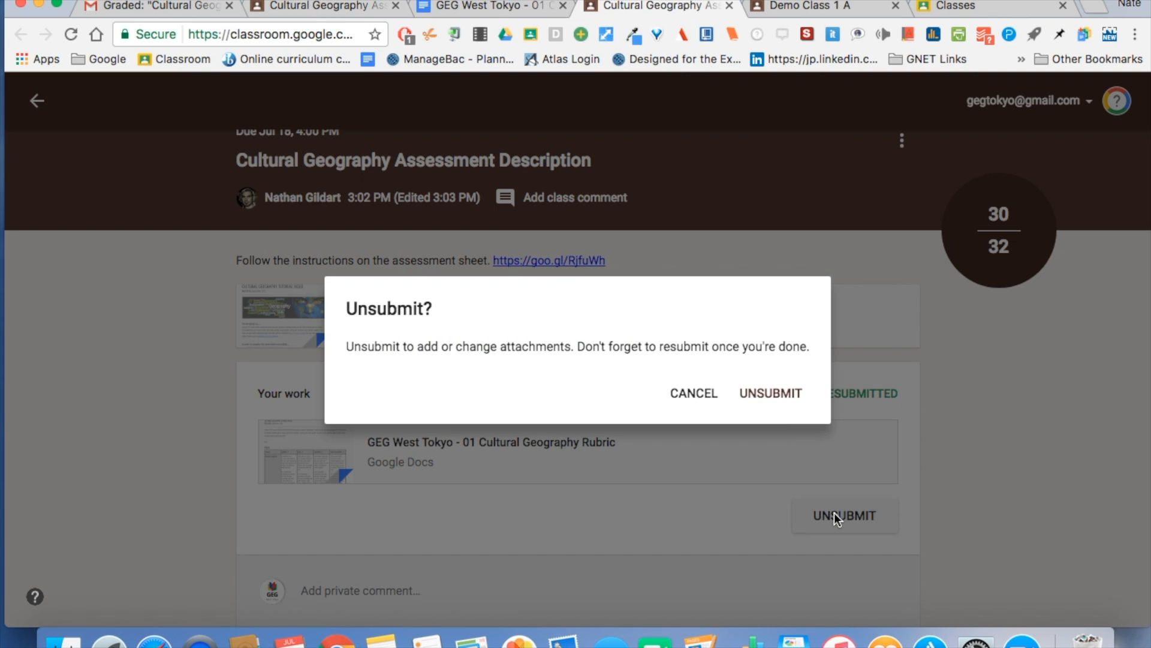
click(779, 401)
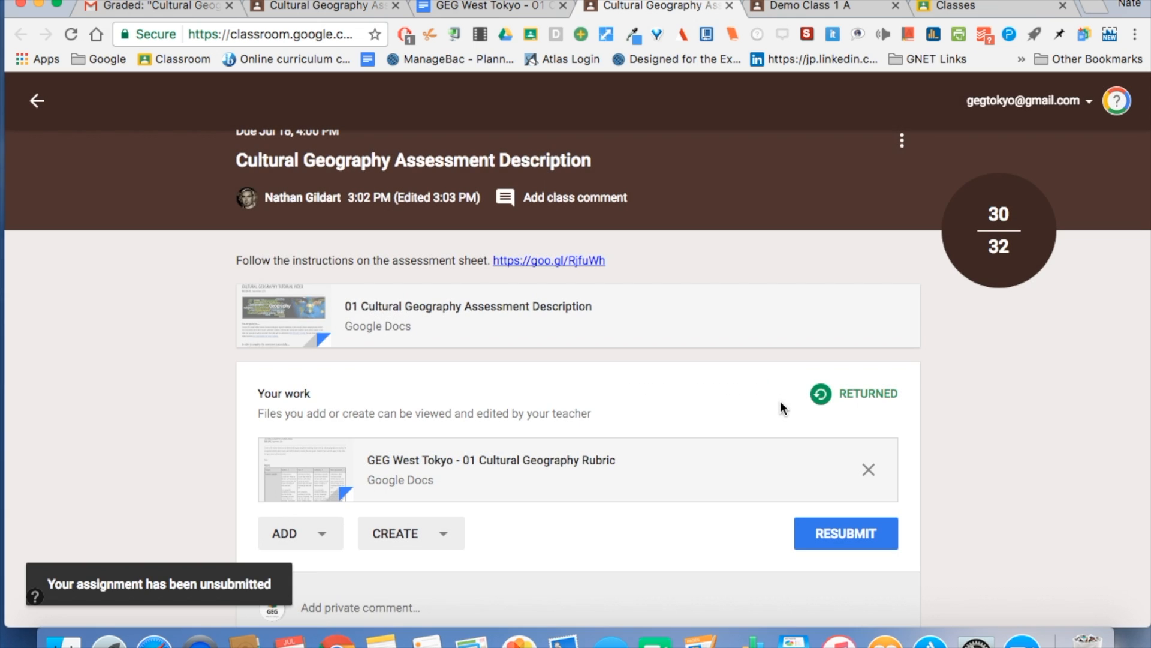
click(334, 535)
click(451, 534)
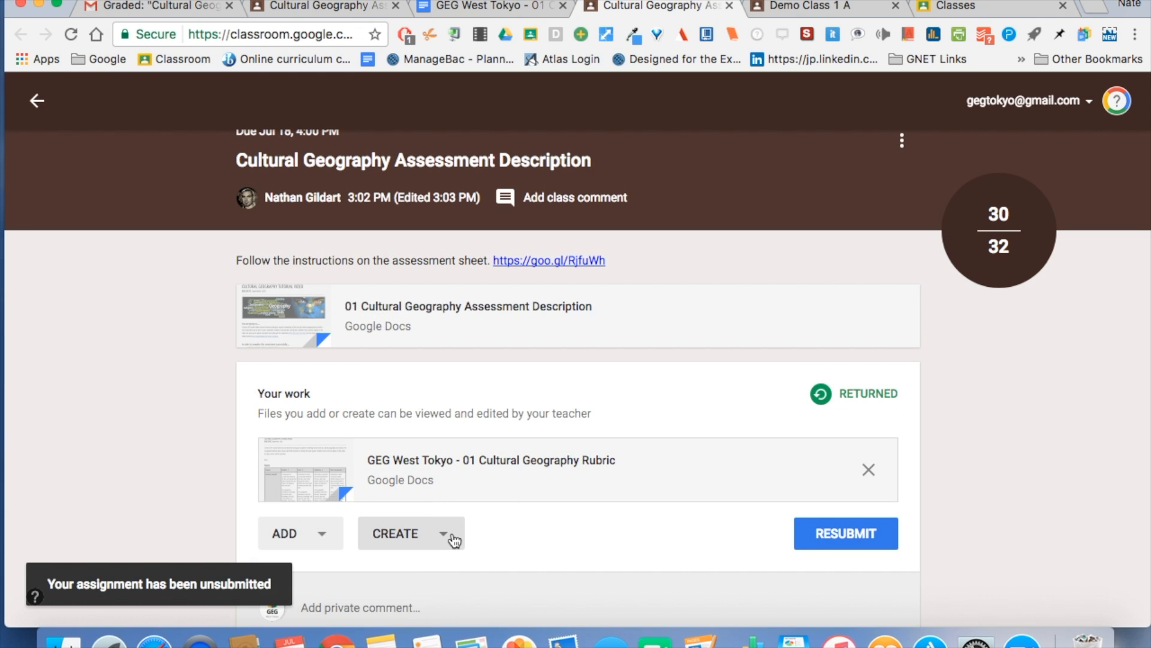
click(442, 539)
click(664, 500)
Resubmit the student's assignment and read the resubmission notification in the teacher's inbox
click(835, 532)
click(771, 418)
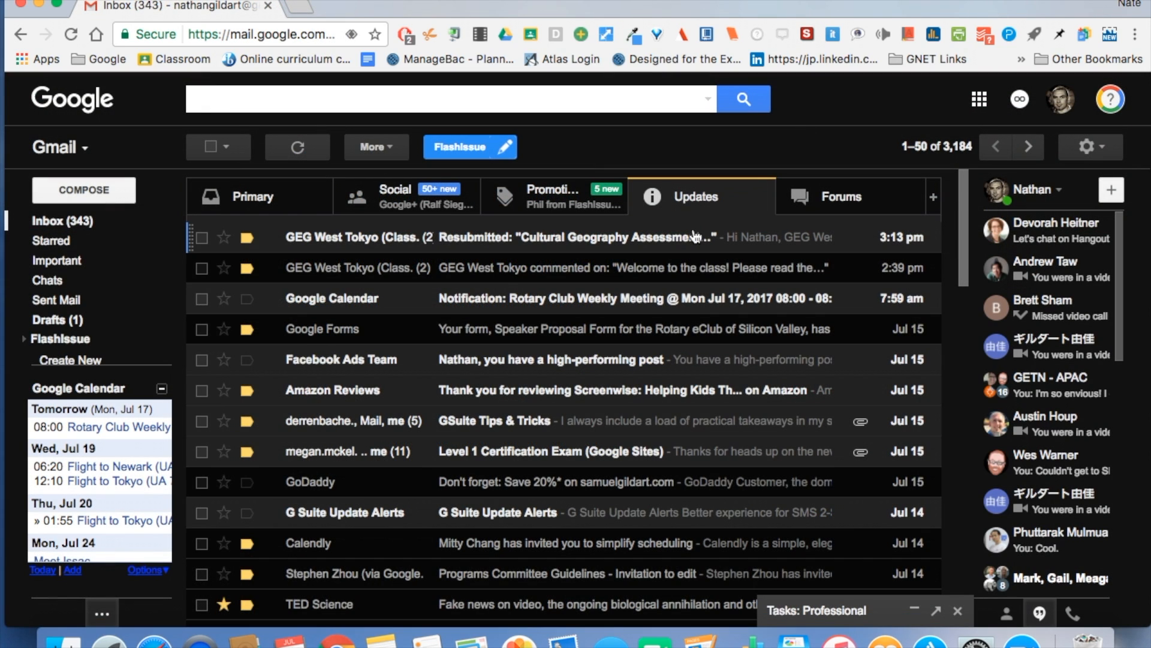
click(582, 244)
scroll(367, 376, down, 5)
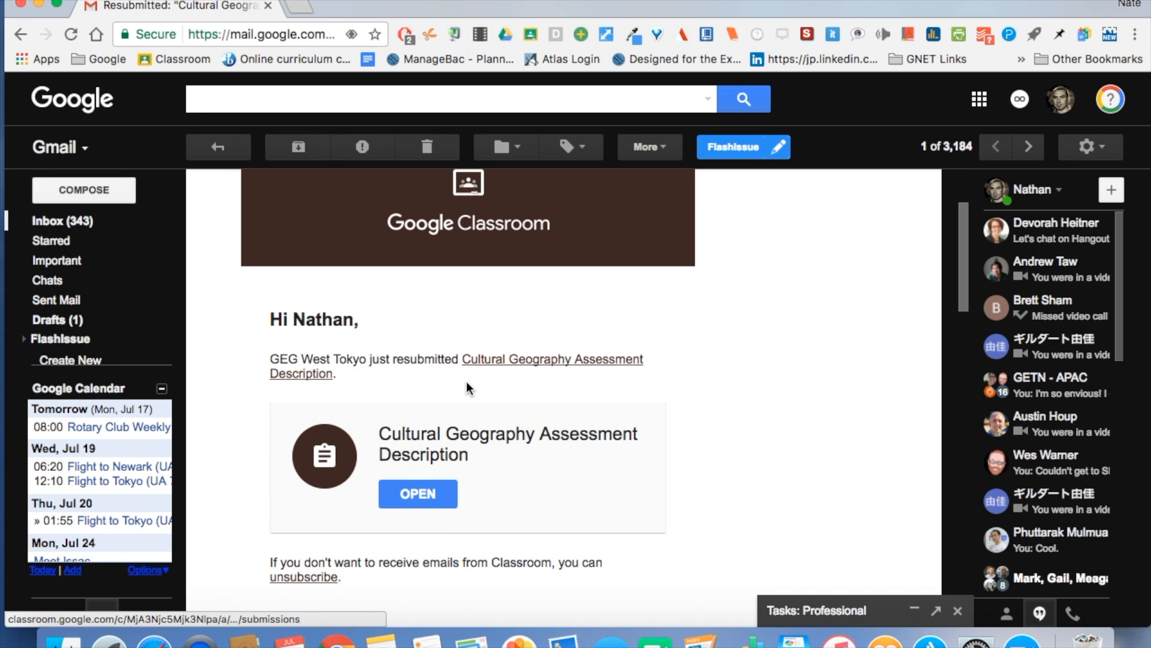
Open the resubmitted Cultural Geography assignment from the notification e-mail, raise the student's grade to 31 out of 32 and return the work
click(433, 487)
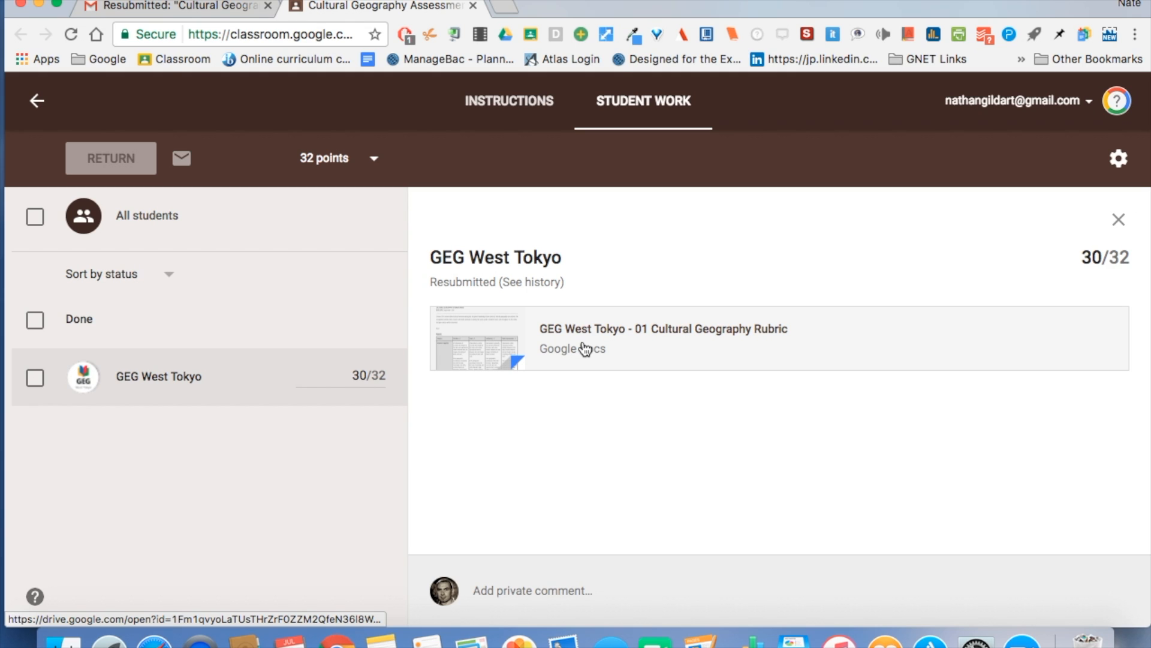
click(363, 372)
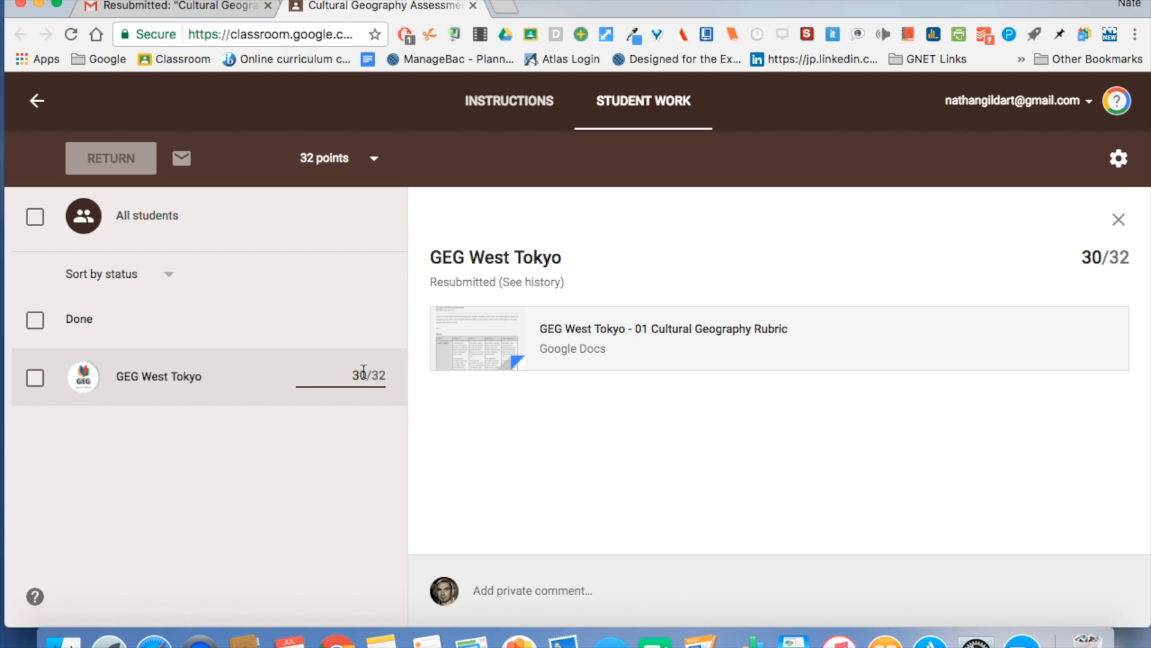
key(BackSpace)
text(1)
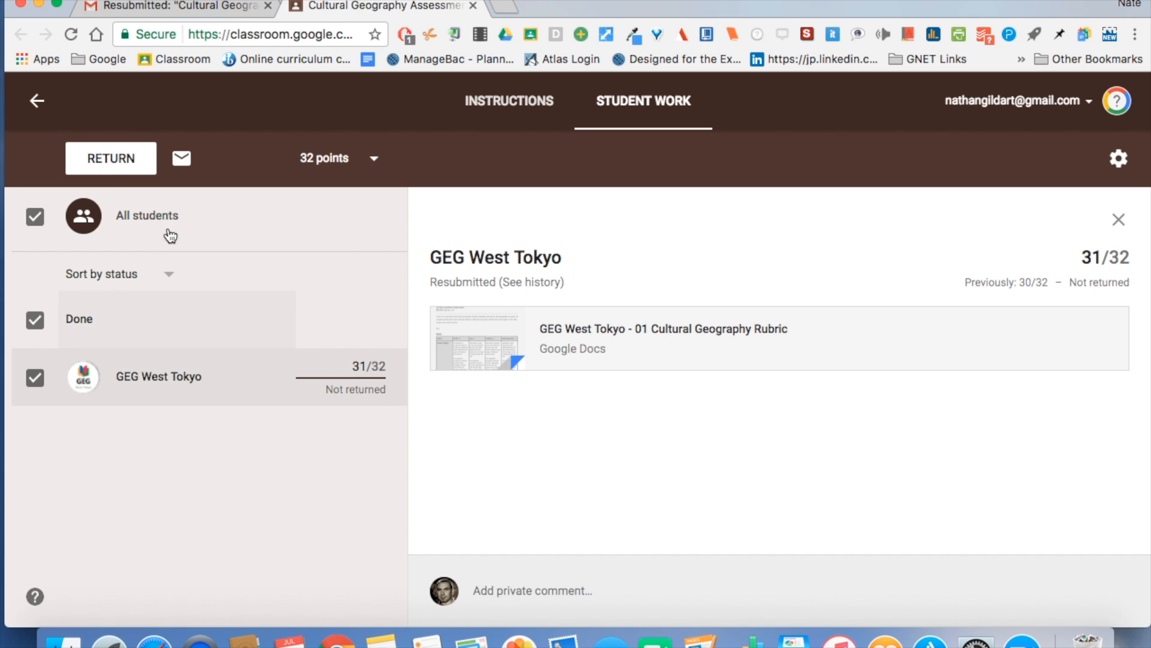
click(125, 158)
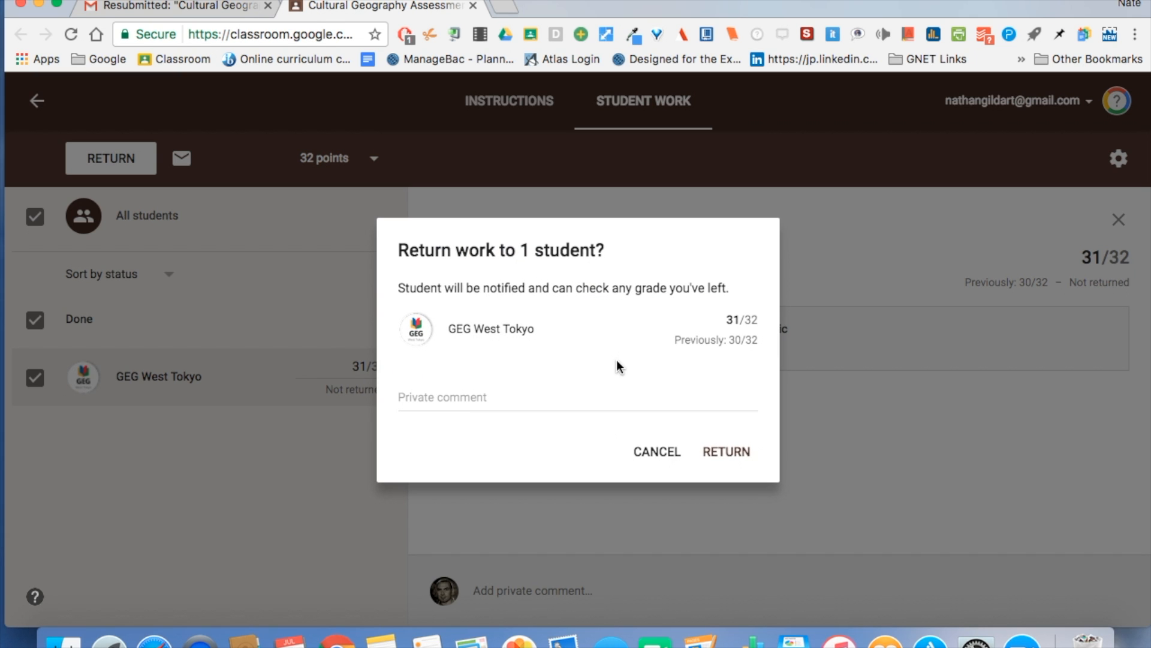
click(712, 447)
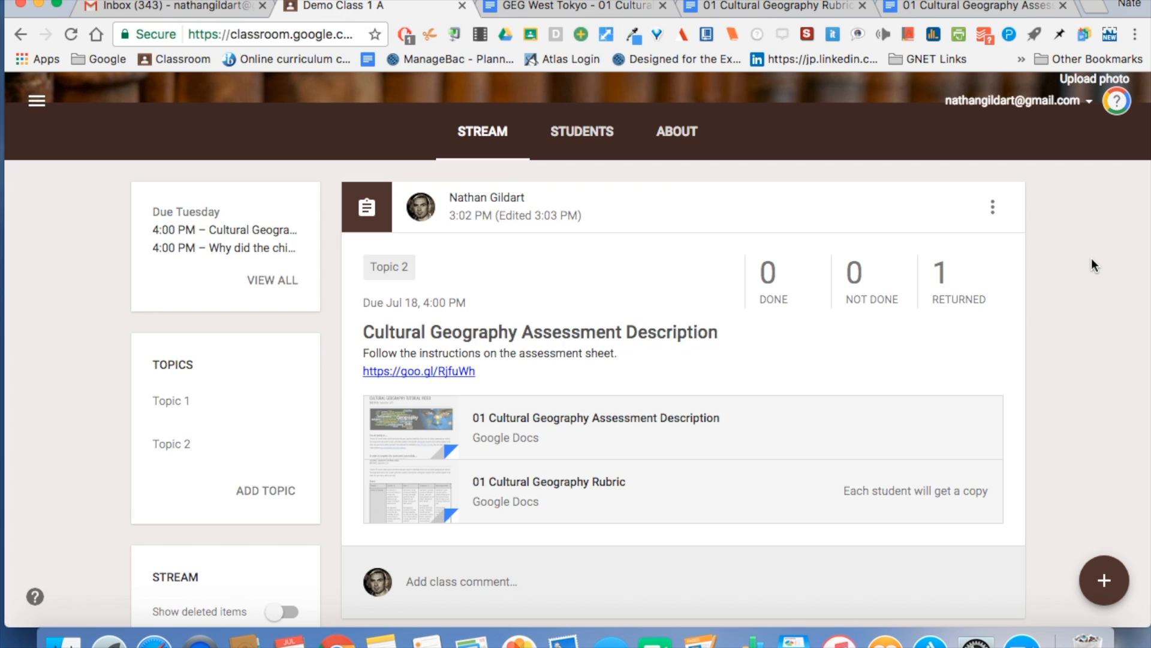
Start reusing an earlier post in the class stream, choosing the "Message here." announcement from Demo Class 1 A
mouse_move(1106, 569)
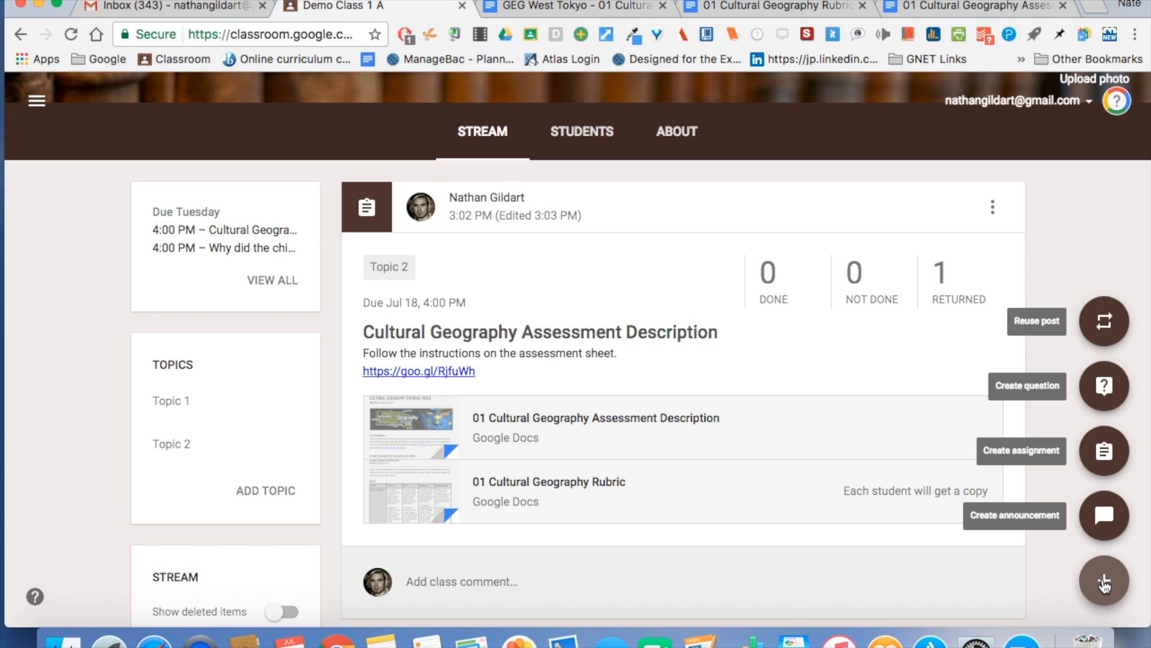
click(1106, 340)
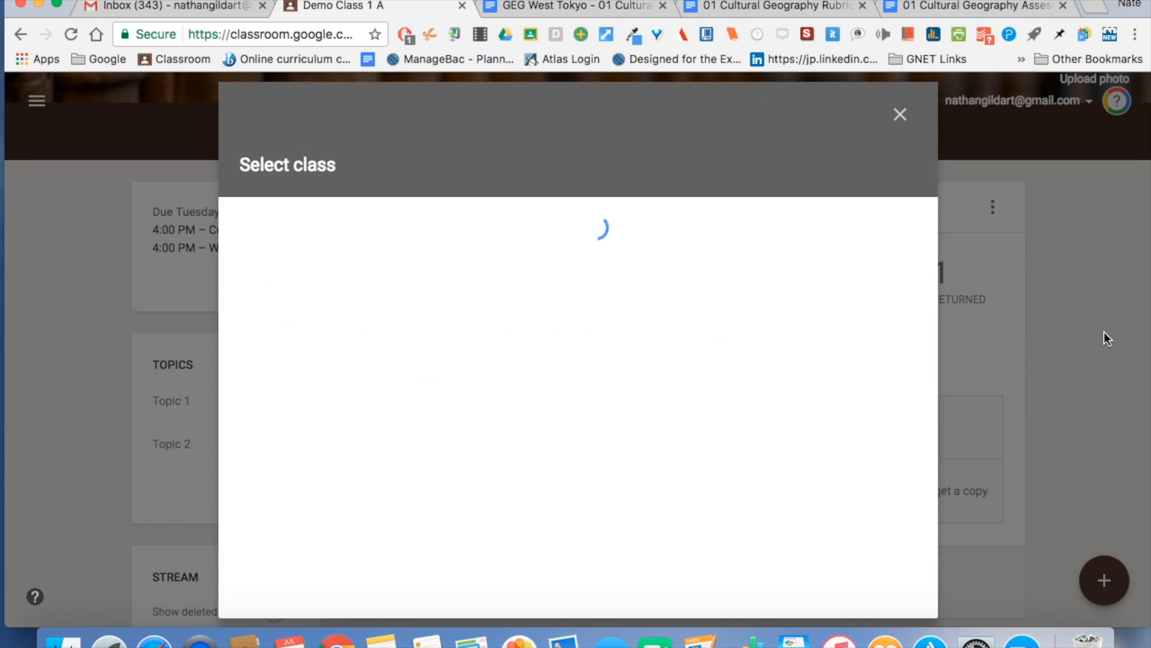
click(473, 326)
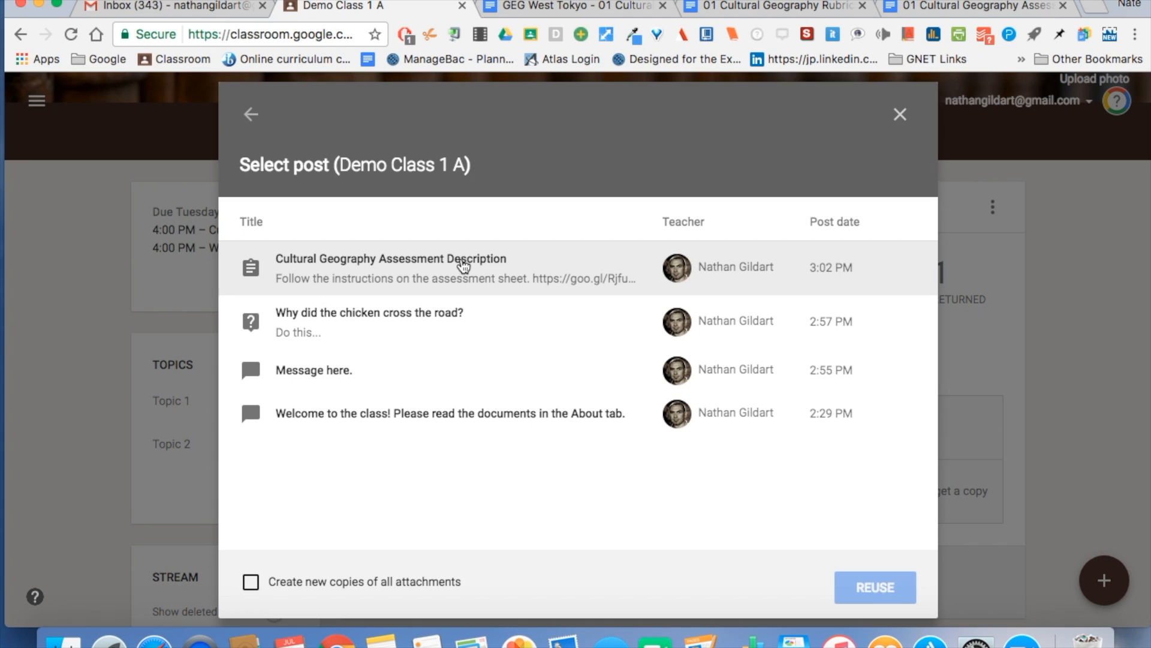
click(453, 382)
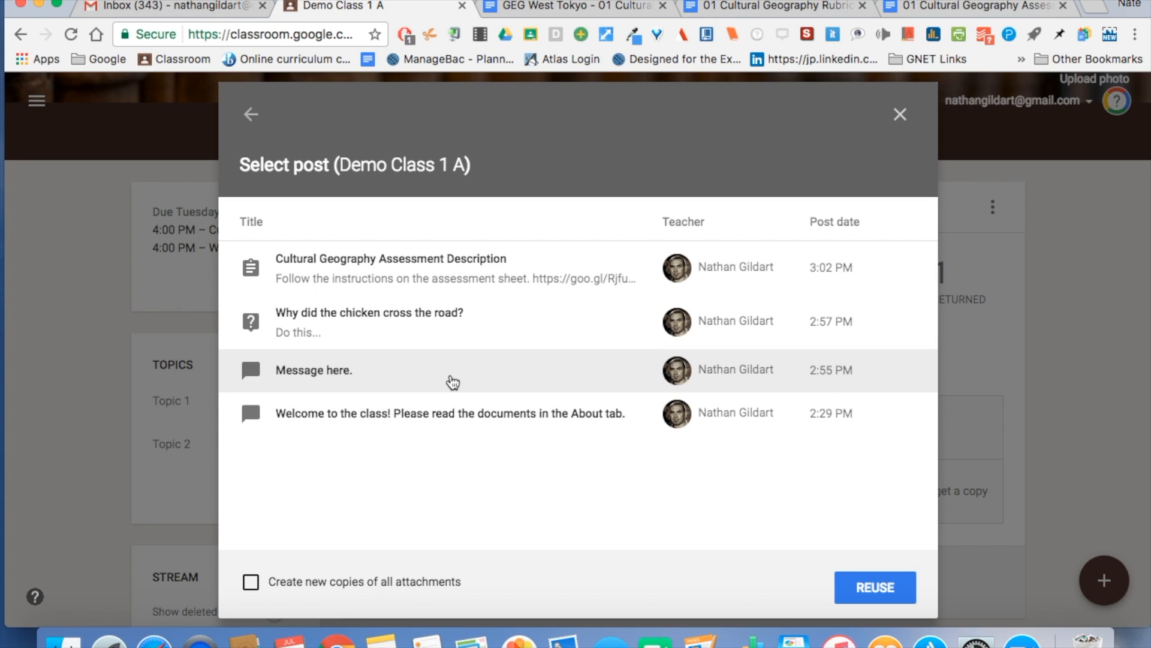